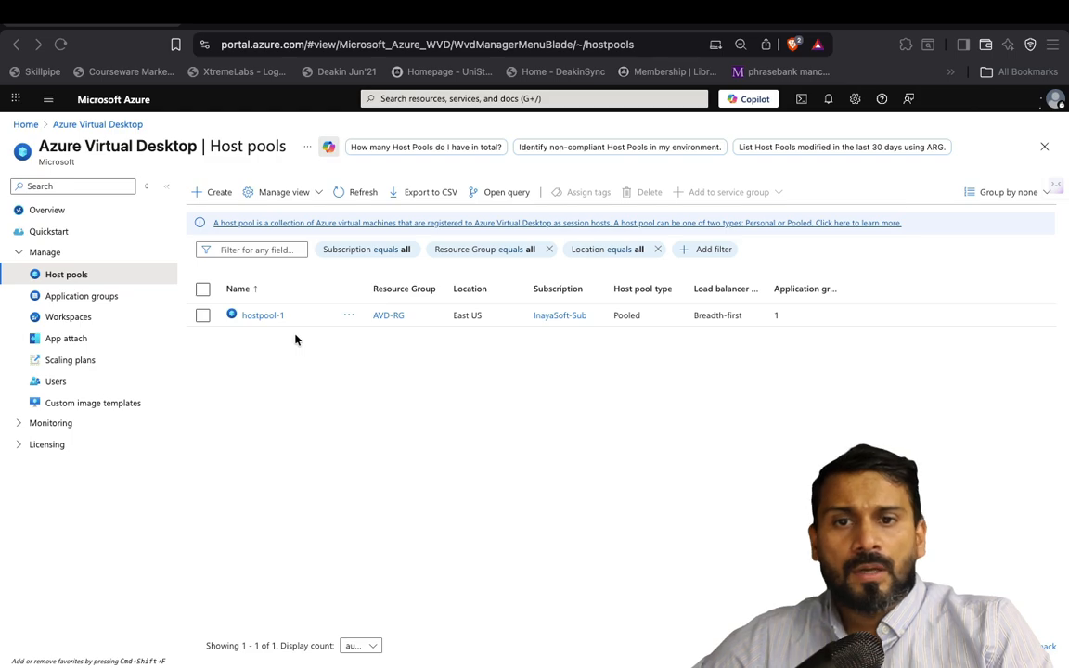
# Open hostpool-1 from the Host pools list and view its Properties page
pyautogui.click(113, 298)
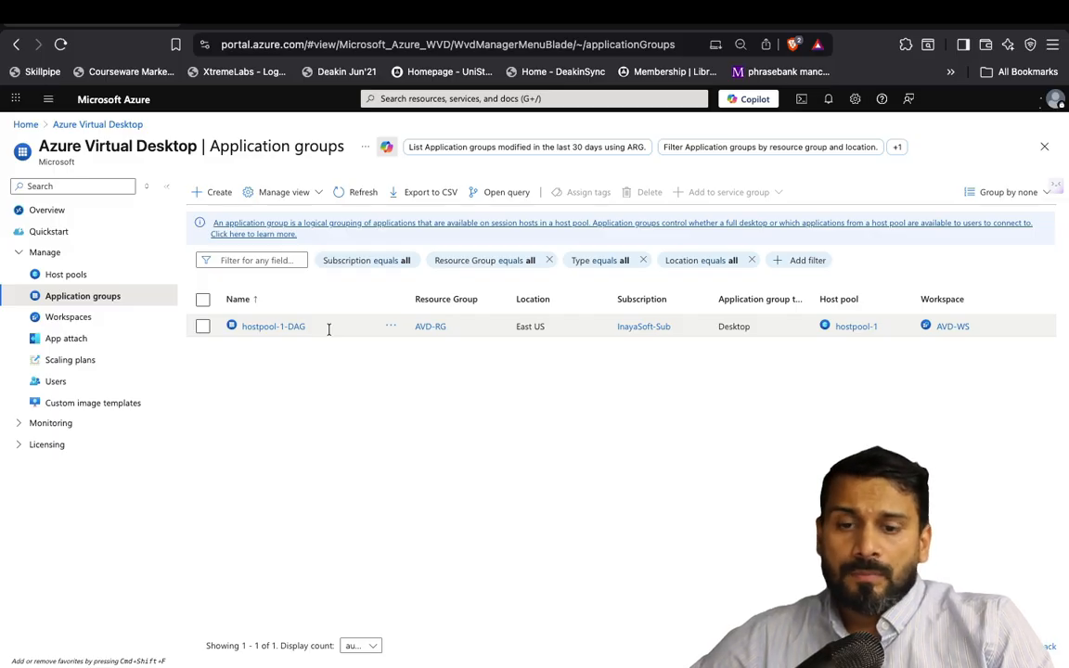
pyautogui.click(81, 278)
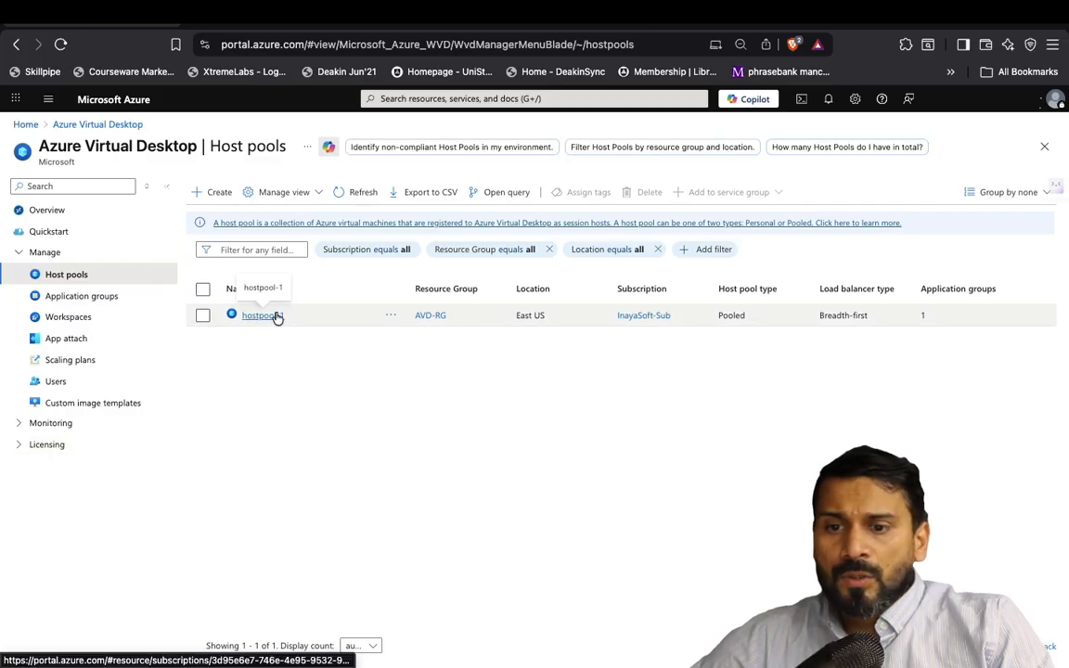
pyautogui.click(274, 315)
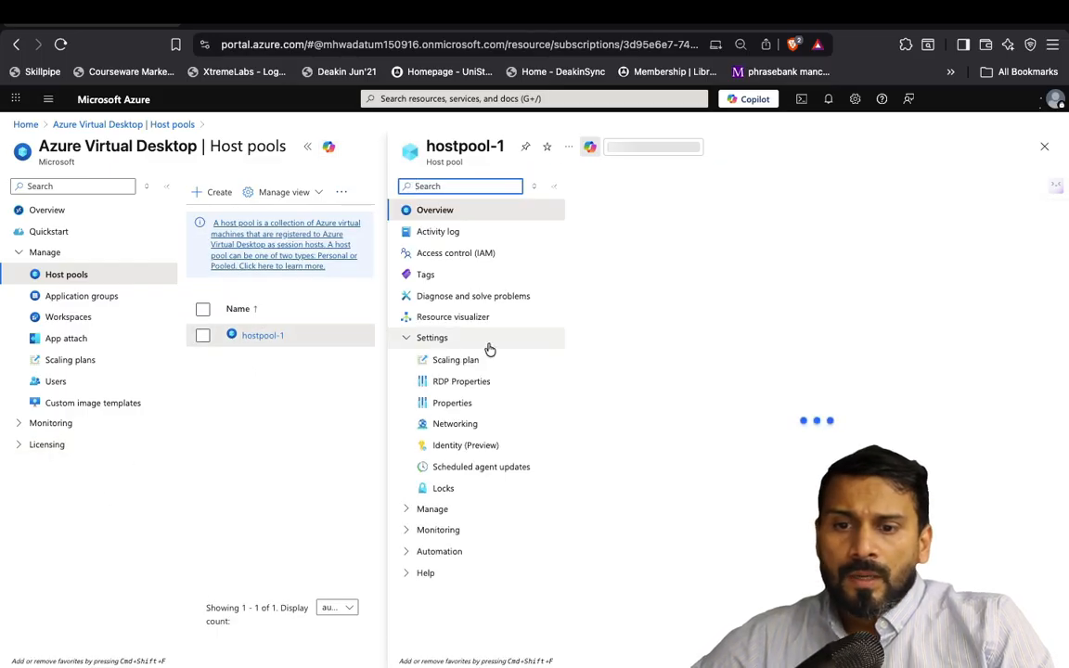
pyautogui.click(599, 222)
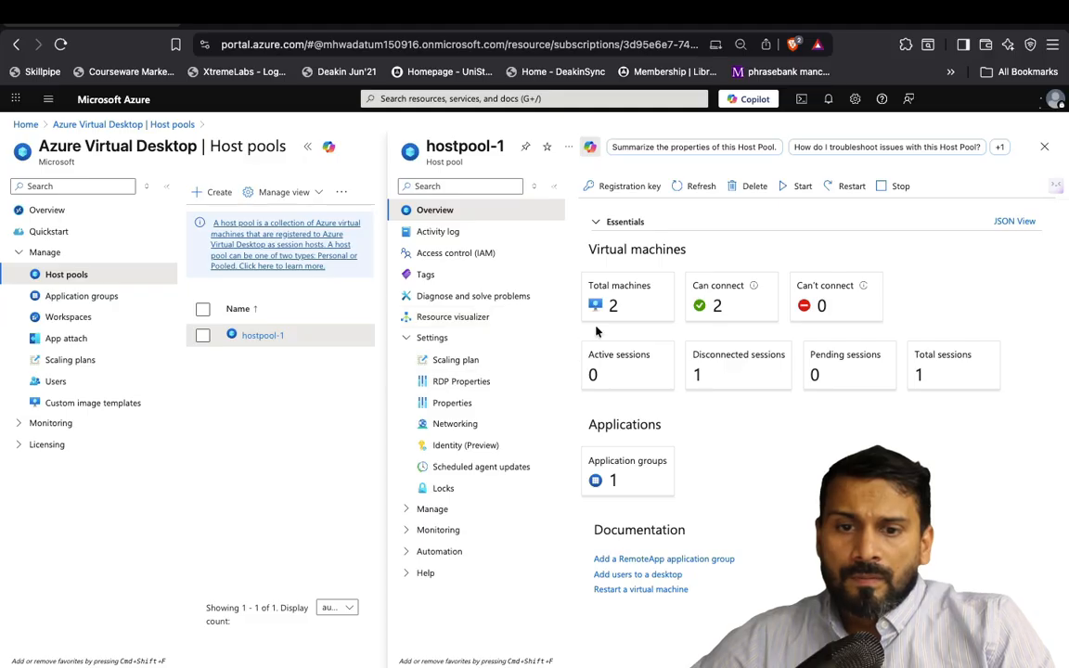
pyautogui.click(470, 402)
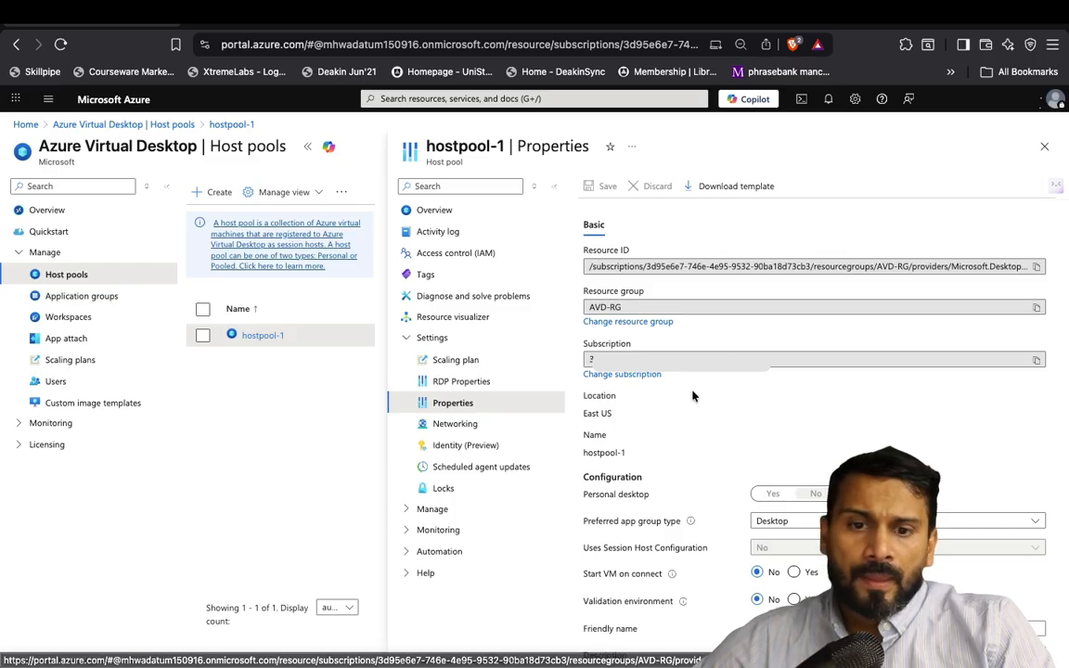
# Change hostpool-1's preferred app group type to RemoteApp, save it, and return to Application groups
pyautogui.scroll(-2, 692, 400)
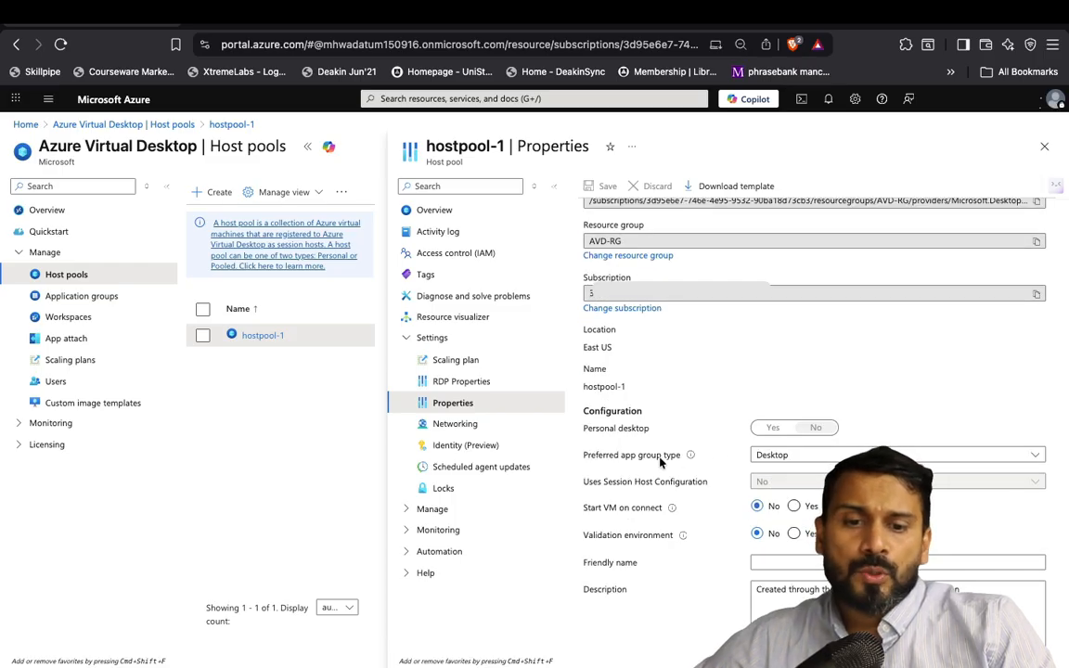
pyautogui.click(770, 457)
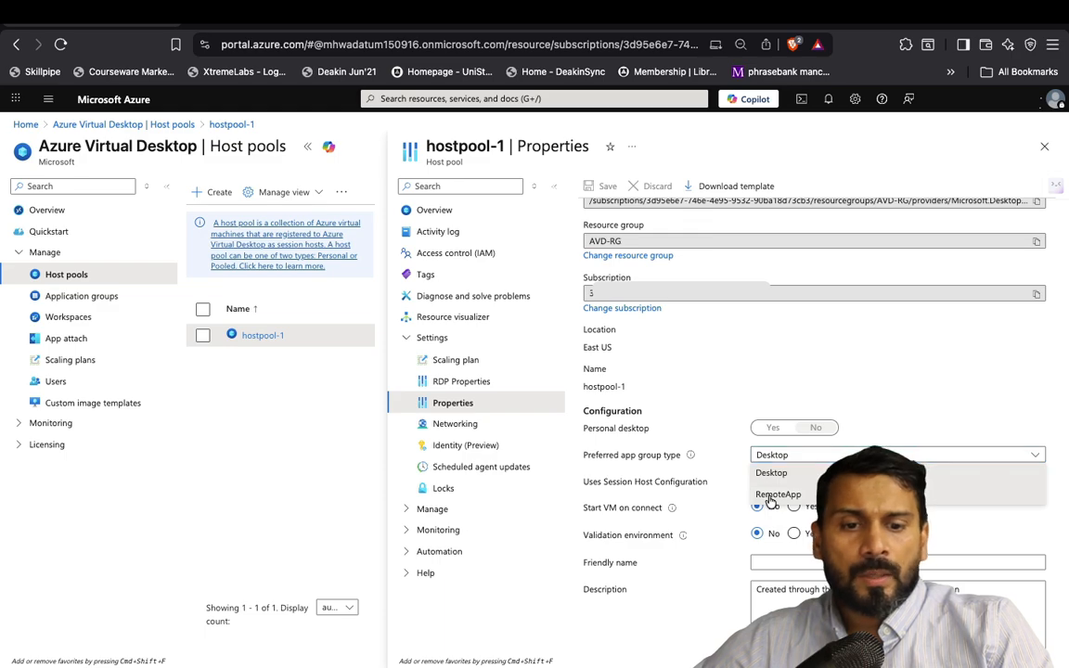
pyautogui.click(773, 498)
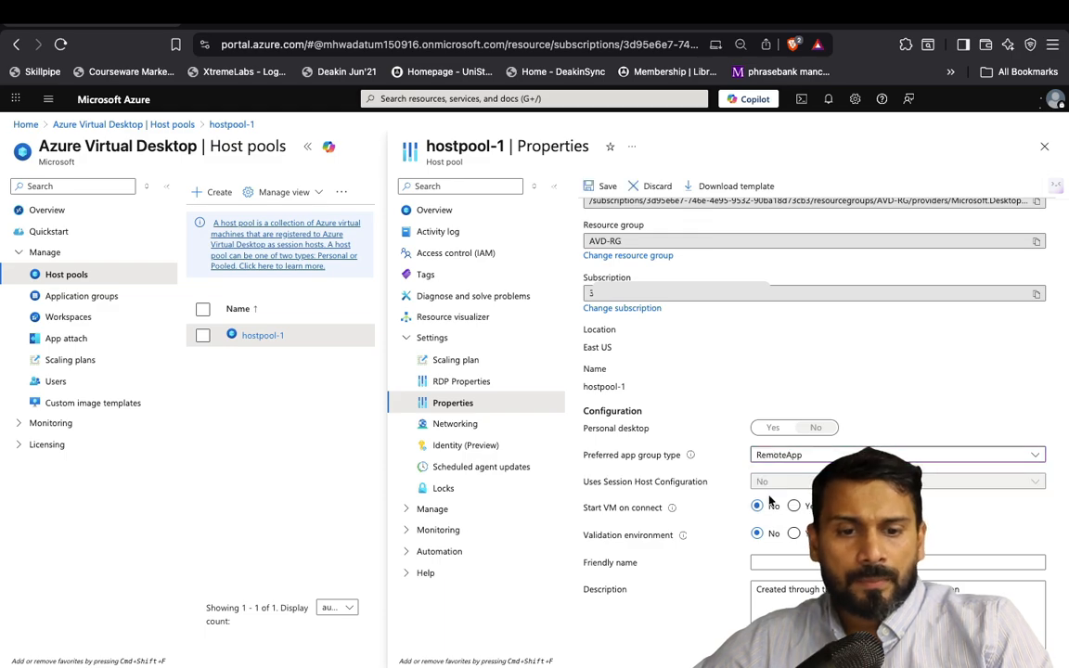
pyautogui.click(599, 186)
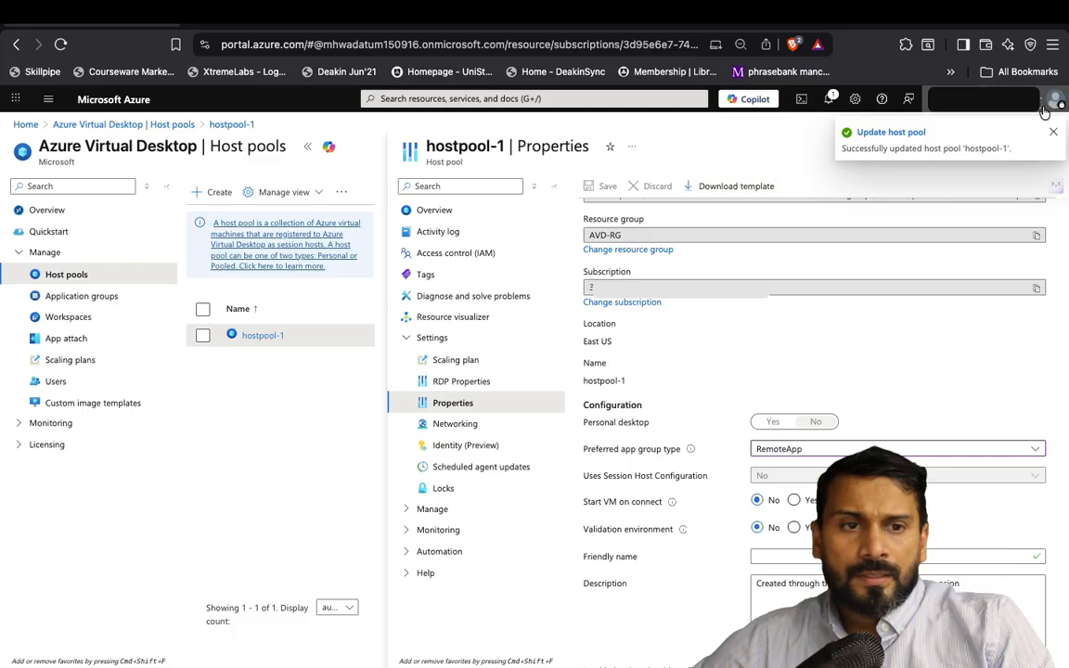
pyautogui.click(88, 296)
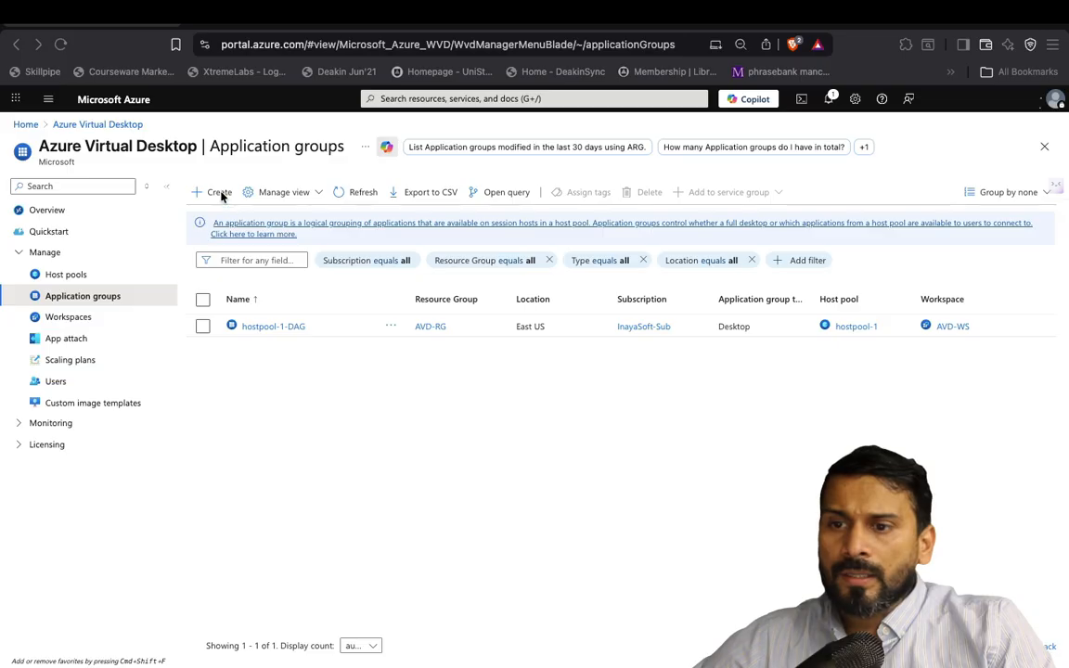
# Start a new application group for hostpool-1 named RemoteAppGrp in resource group AVD-RG
pyautogui.click(219, 193)
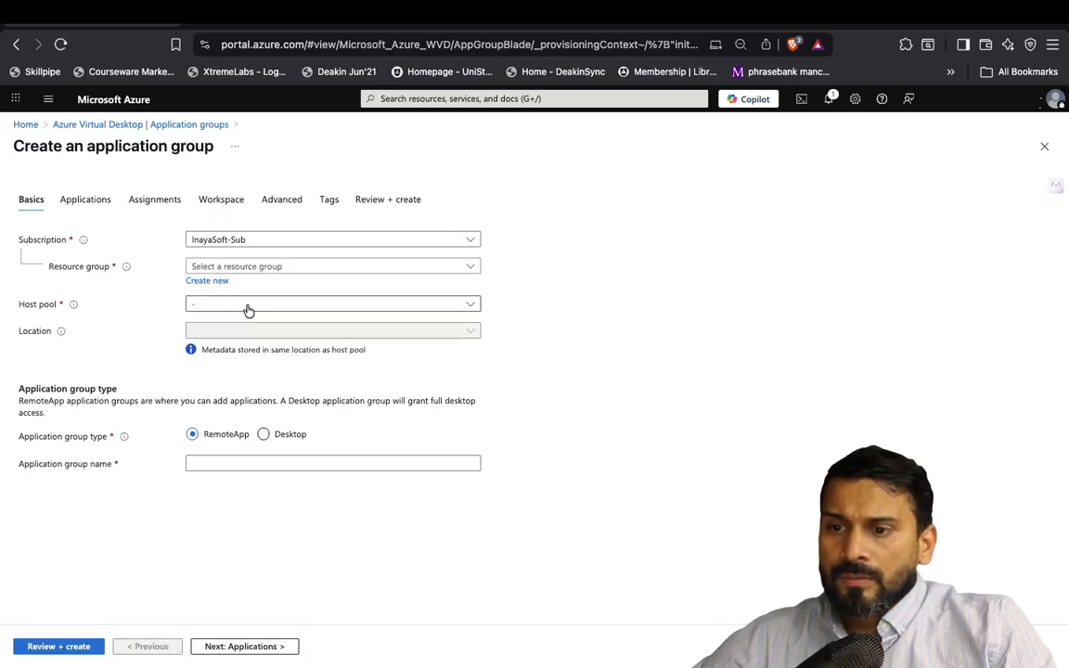
pyautogui.click(248, 305)
pyautogui.click(216, 371)
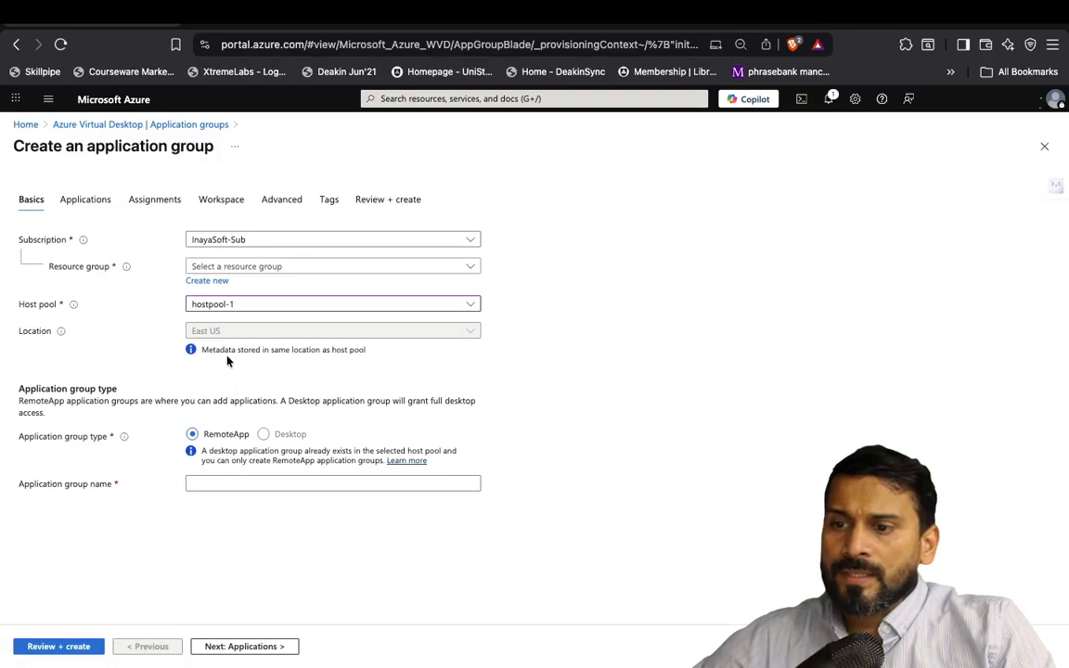
pyautogui.click(222, 483)
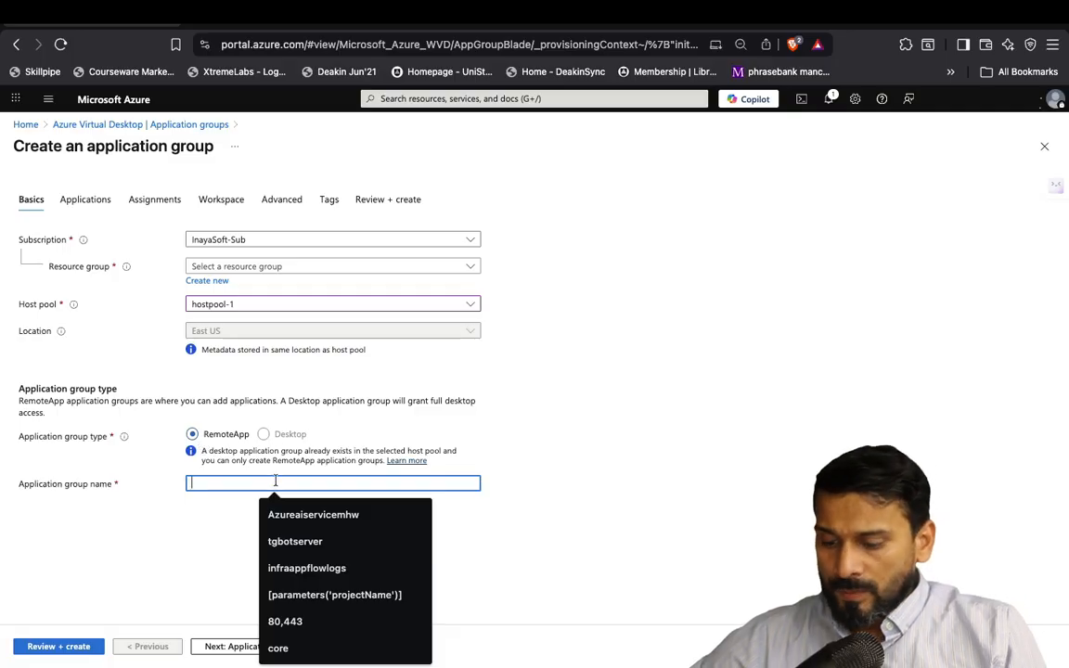
pyautogui.write('REmore')
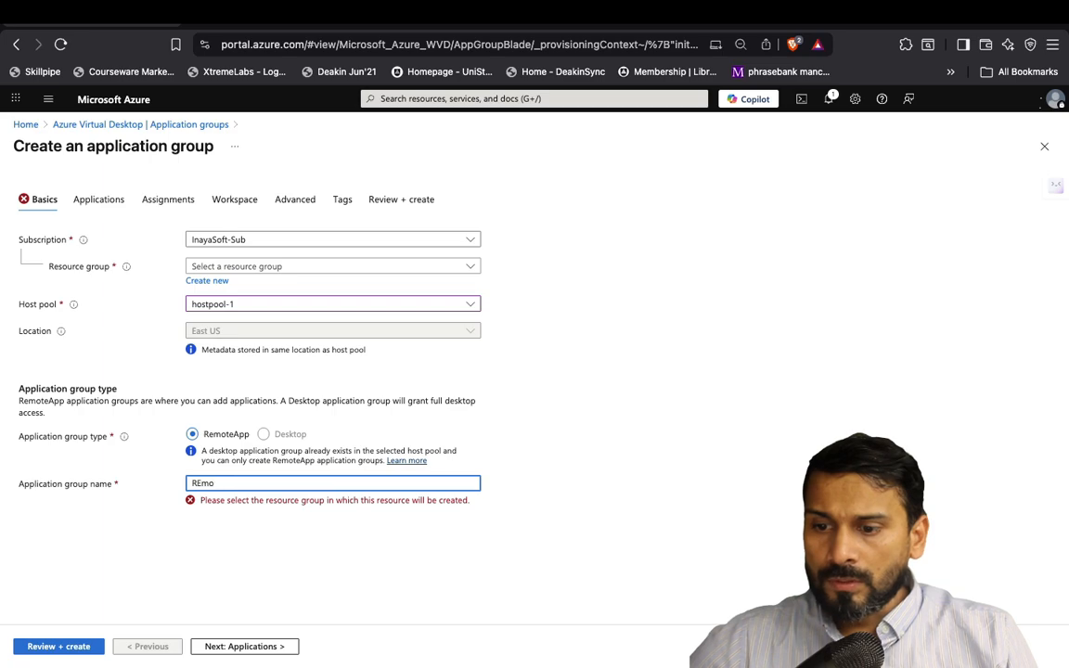
pyautogui.press('BackSpace')
pyautogui.press('BackSpace')
pyautogui.press('BackSpace')
pyautogui.write('emoteAppG')
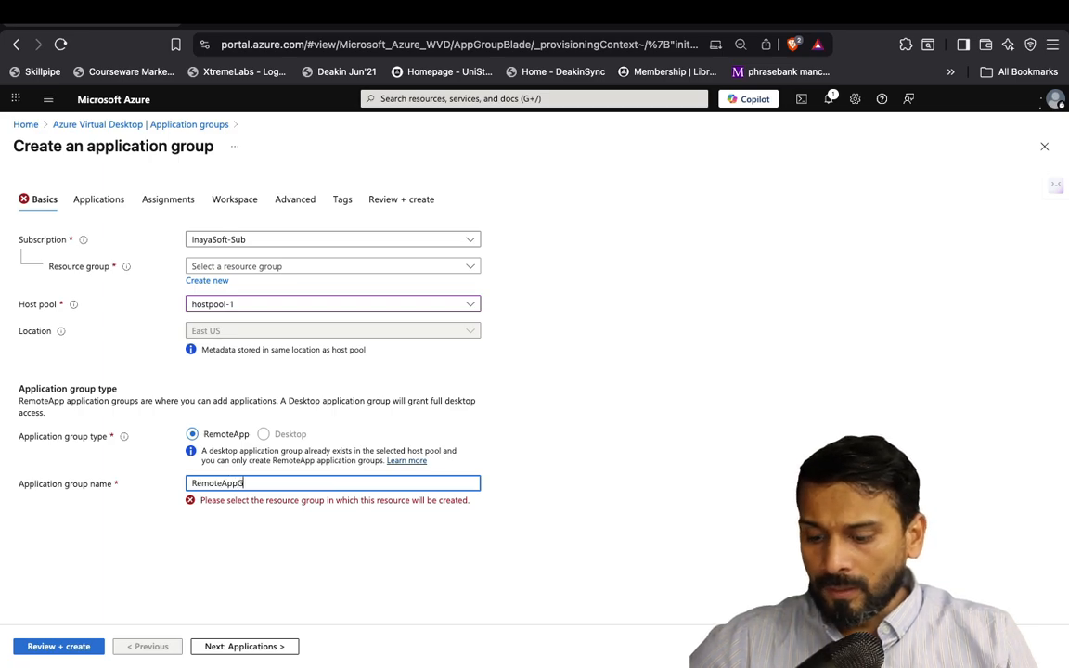
pyautogui.write('rp')
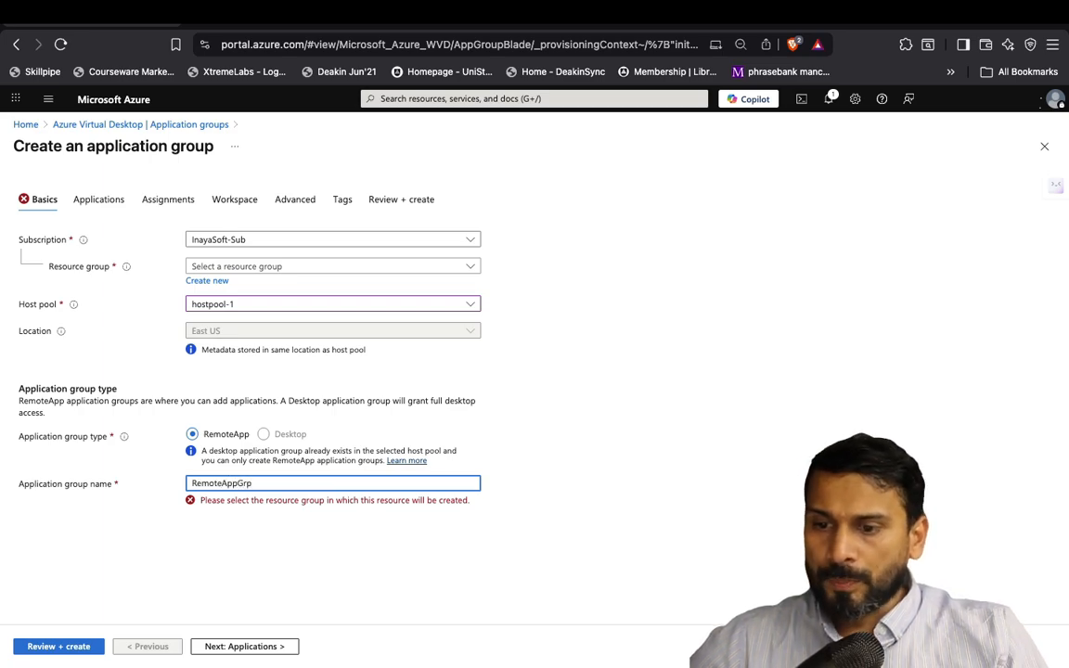
pyautogui.click(246, 266)
pyautogui.click(231, 331)
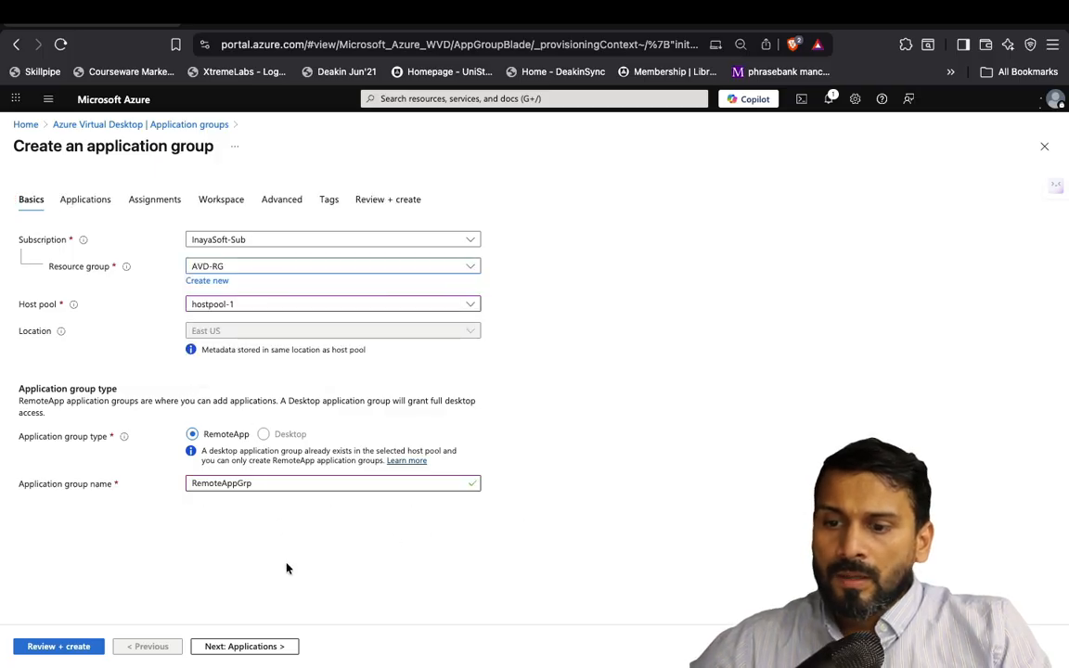
pyautogui.click(250, 648)
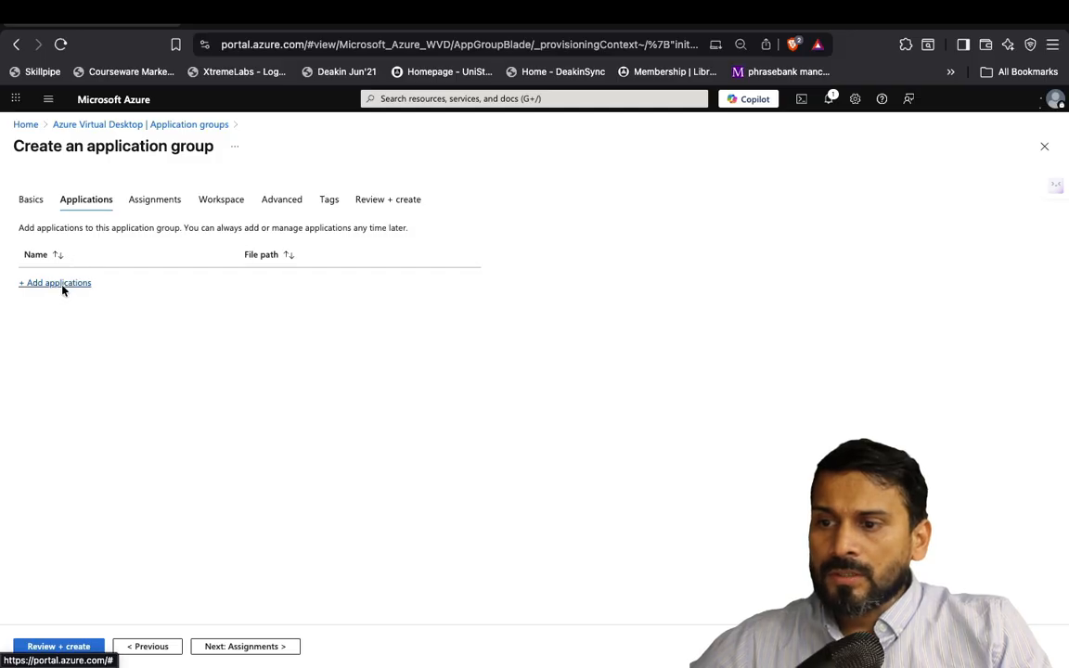
# Pick Word from the Start menu applications with display name 'Word' and review it
pyautogui.click(58, 283)
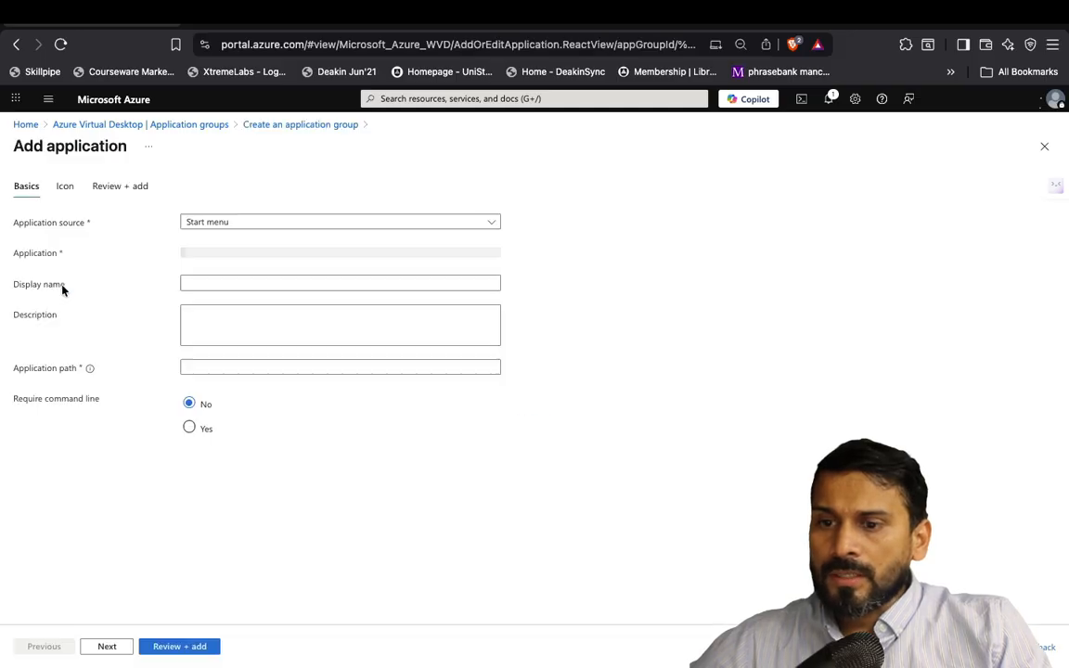
pyautogui.click(268, 224)
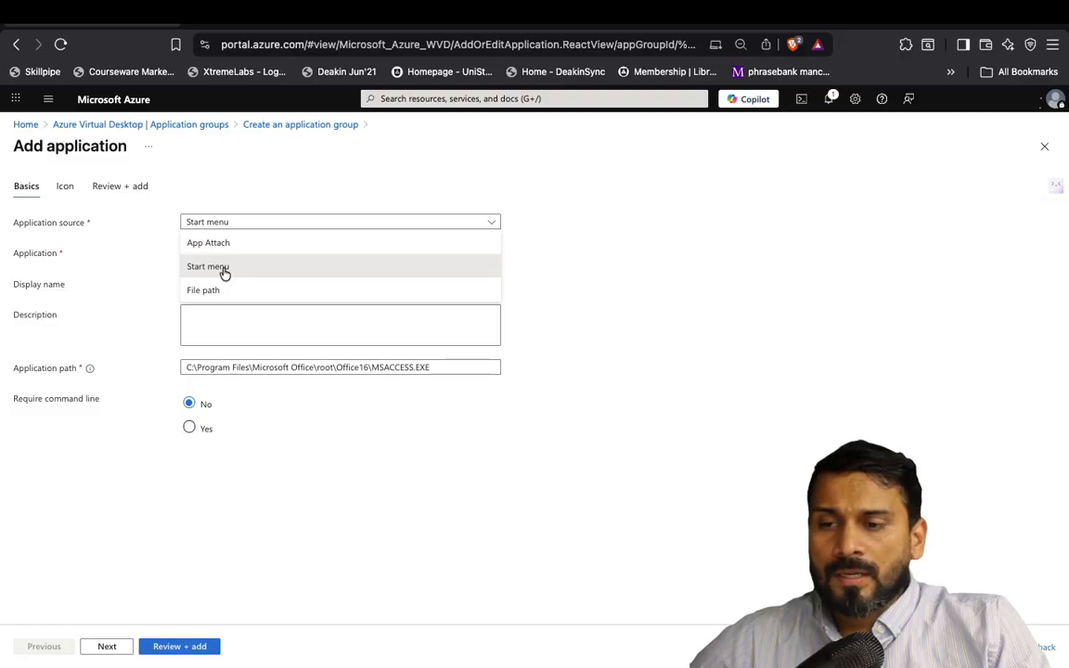
pyautogui.click(223, 268)
pyautogui.click(236, 256)
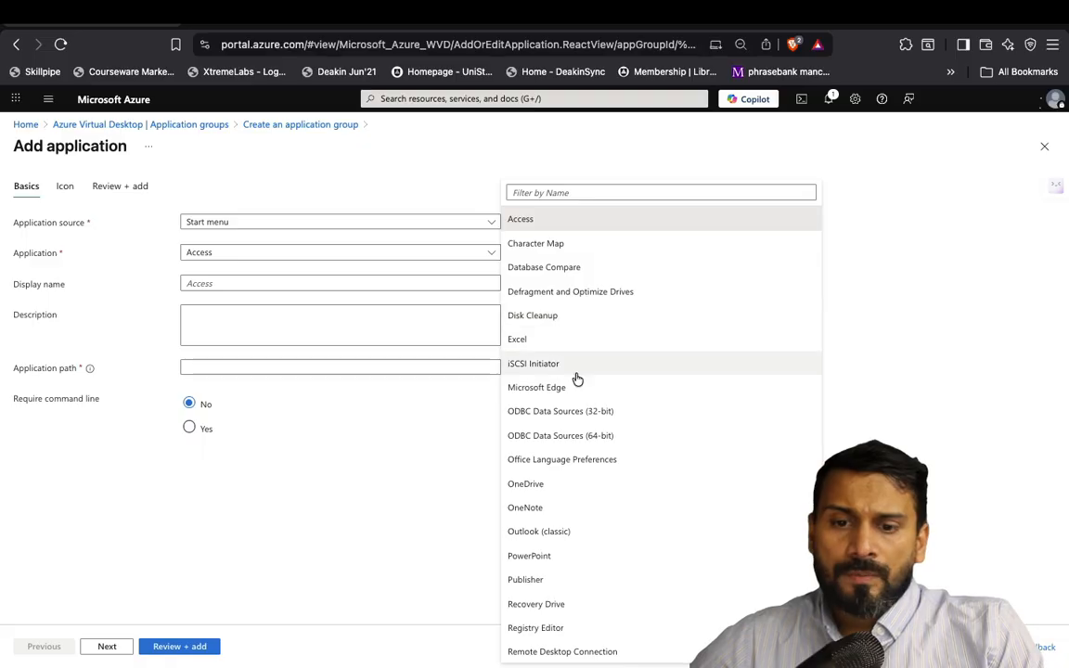
pyautogui.scroll(-2, 577, 377)
pyautogui.scroll(-6, 576, 377)
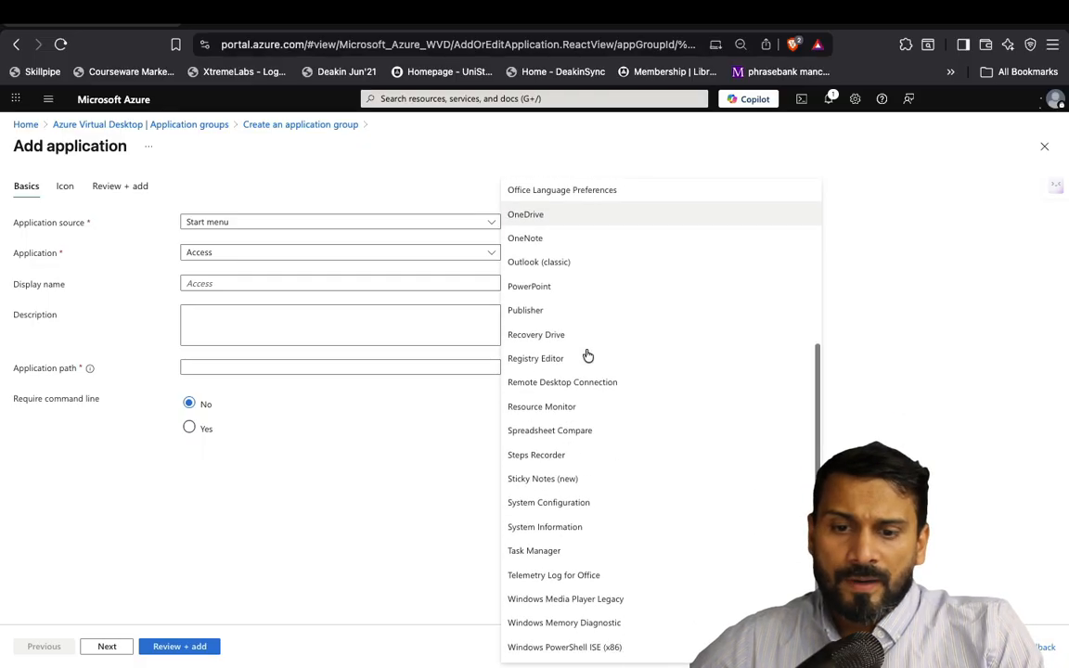
pyautogui.scroll(8, 586, 356)
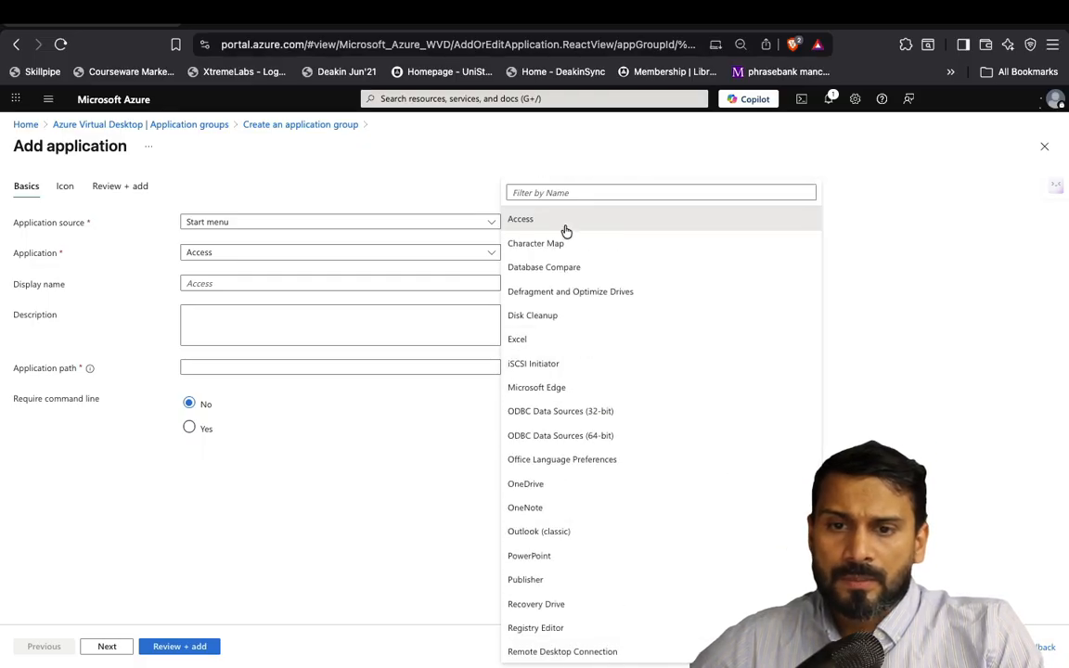
pyautogui.scroll(-7, 579, 367)
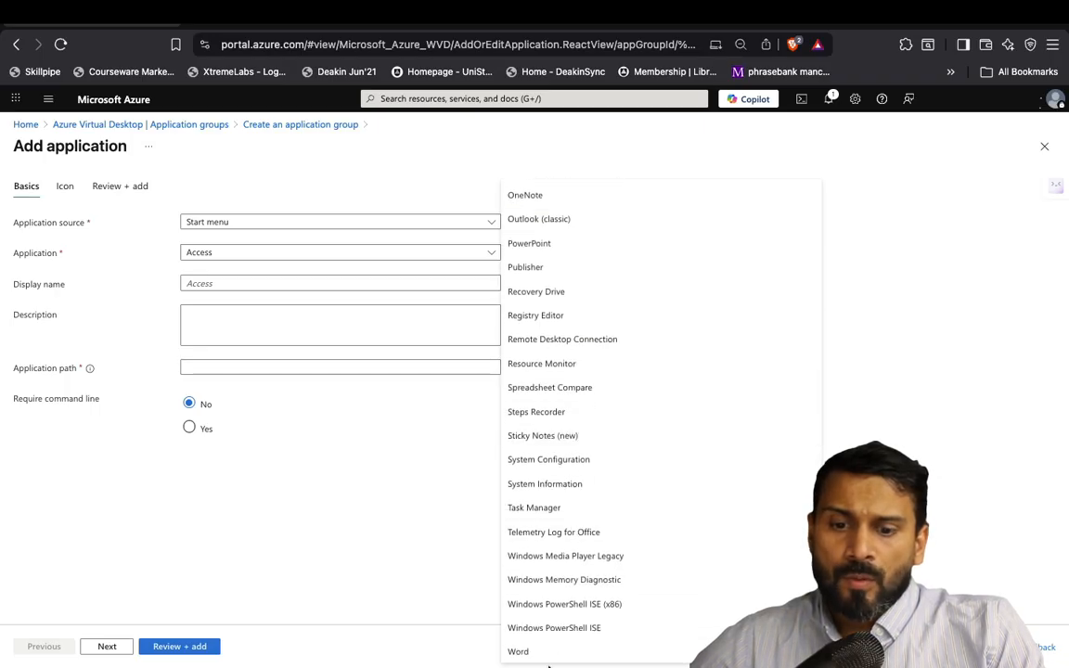
pyautogui.click(544, 651)
pyautogui.click(319, 283)
pyautogui.write('Word')
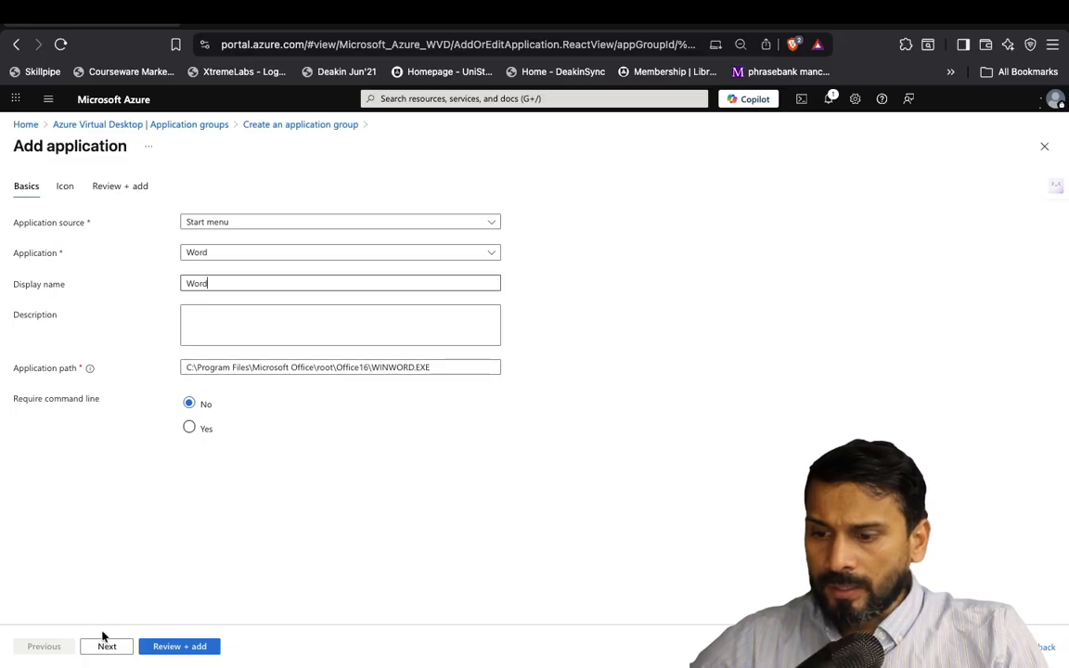
pyautogui.click(155, 647)
# Confirm Word, then add Excel as the group's second application
pyautogui.click(163, 647)
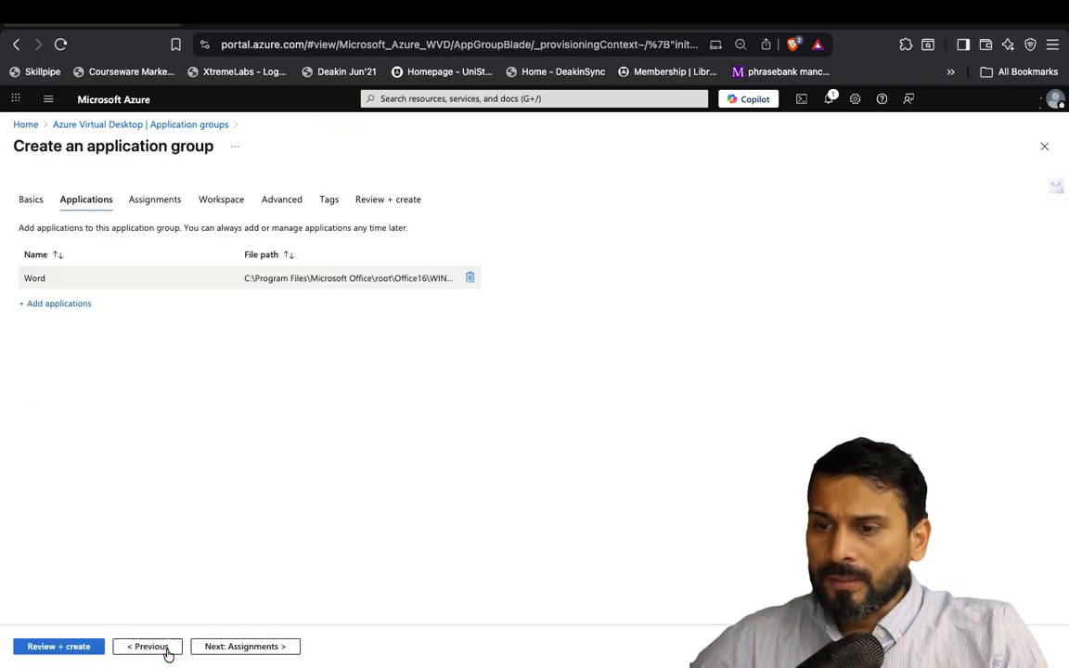
pyautogui.click(51, 304)
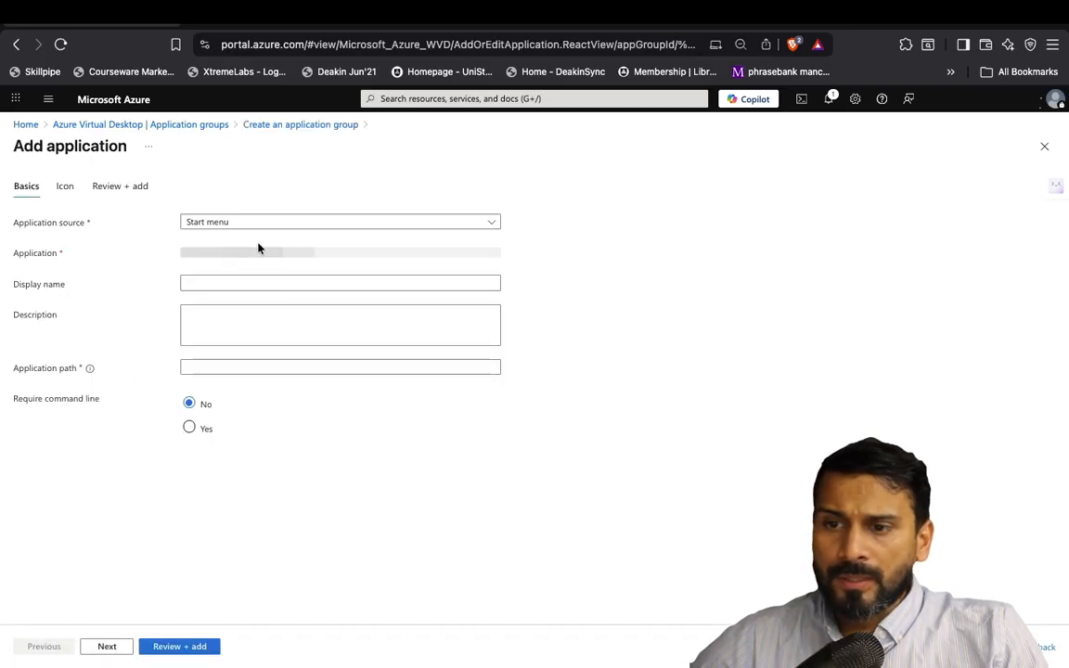
pyautogui.click(252, 257)
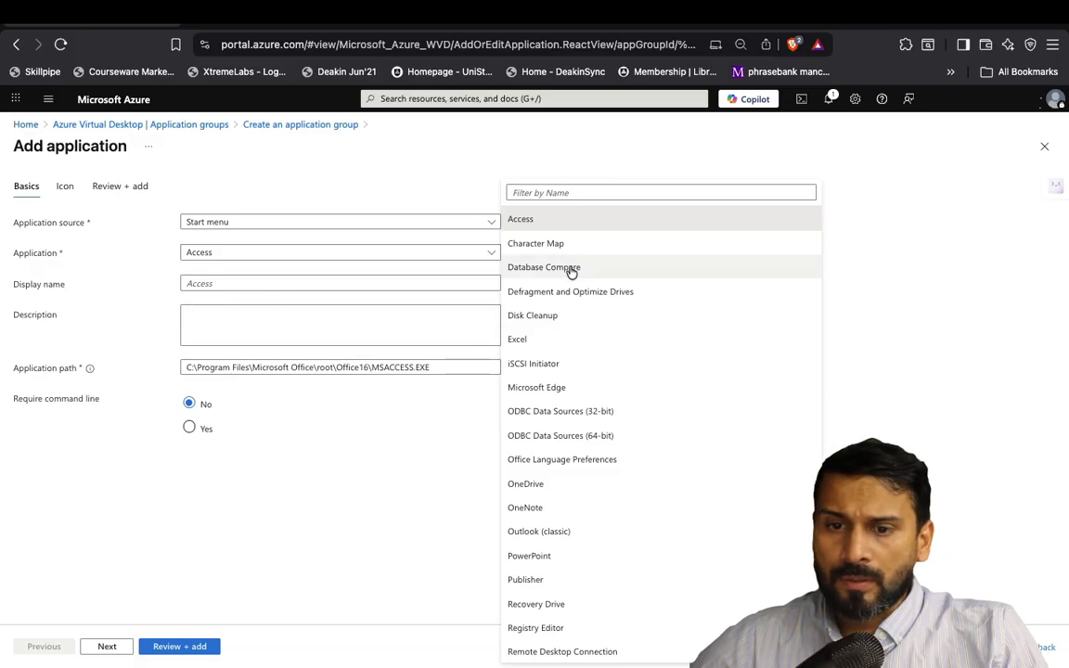
pyautogui.click(523, 341)
pyautogui.click(251, 281)
pyautogui.write('Excel')
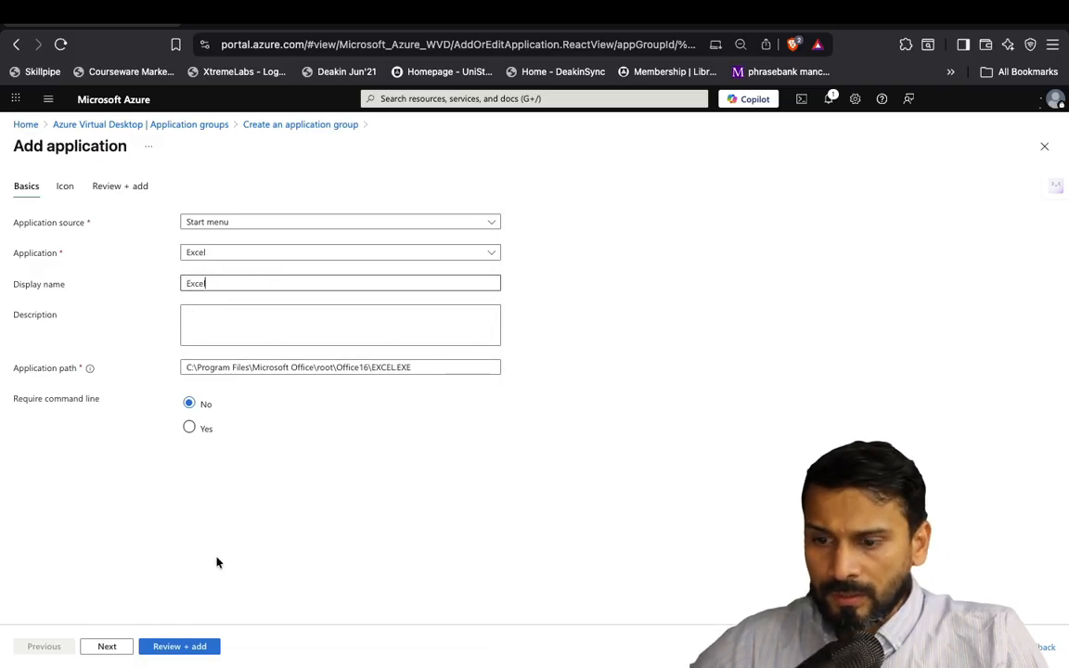
pyautogui.click(176, 647)
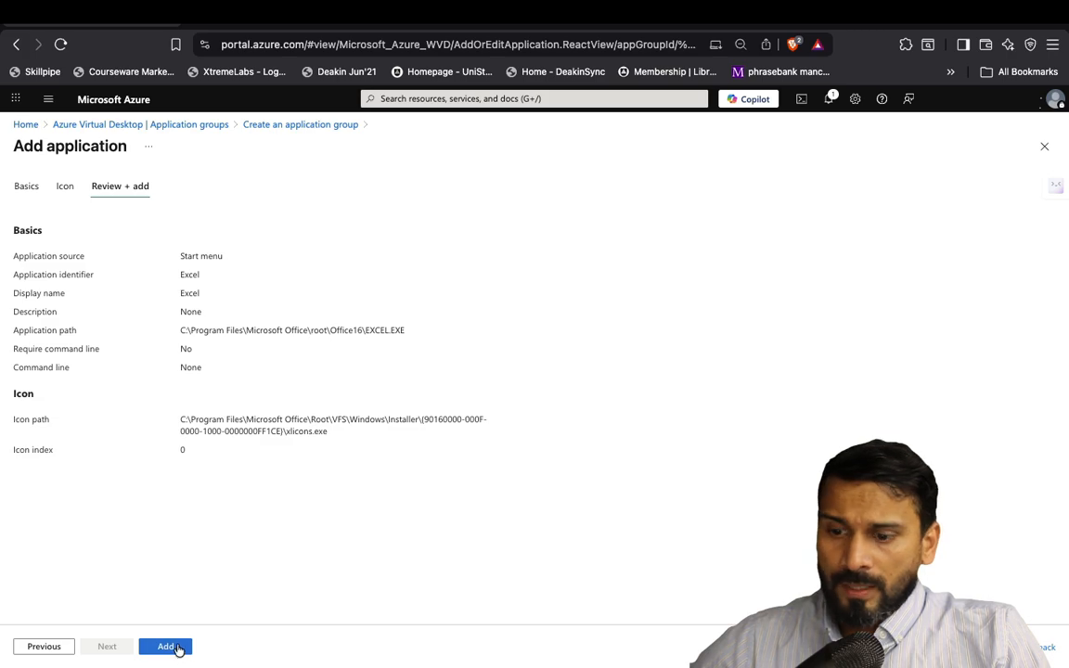
pyautogui.click(167, 647)
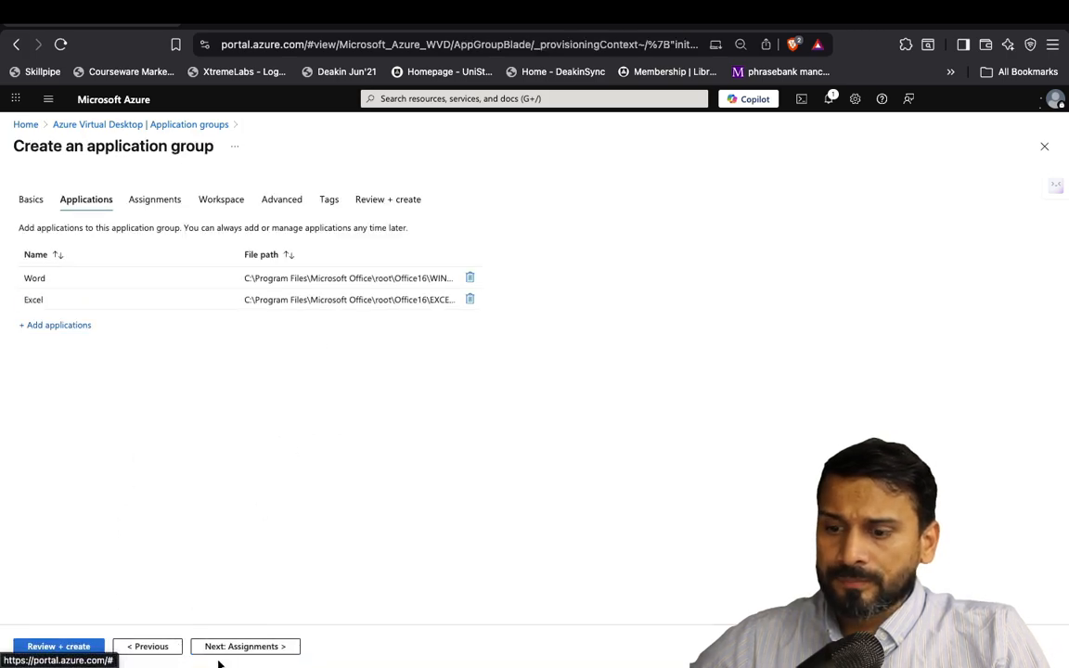
# Add PowerPoint with the display name 'Powerpoint-RA'
pyautogui.click(58, 325)
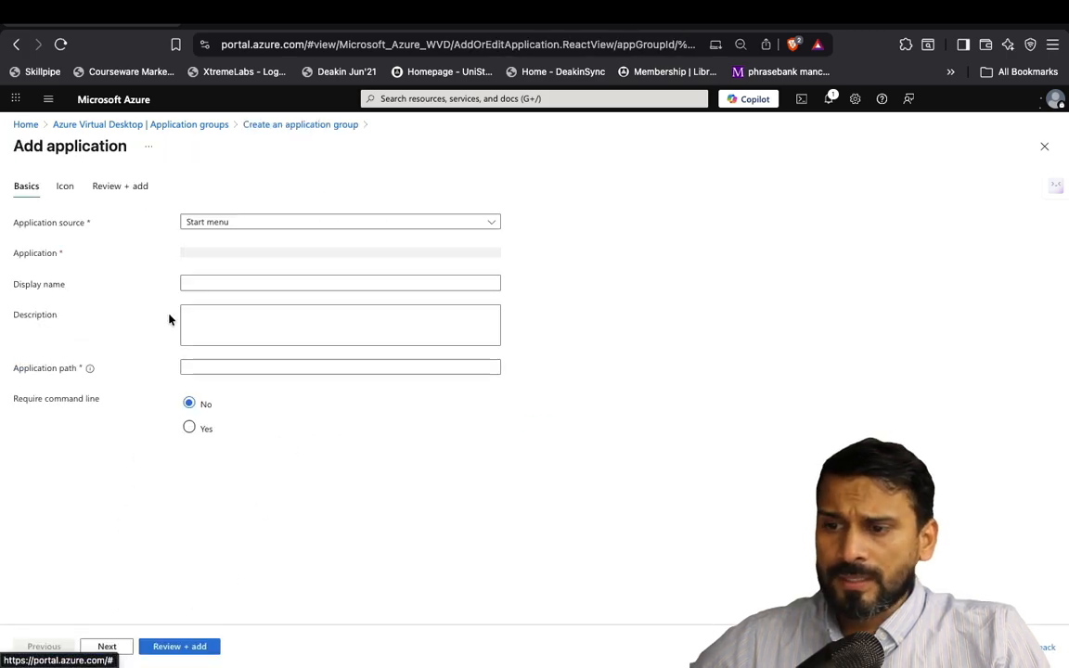
pyautogui.click(296, 256)
pyautogui.scroll(-2, 575, 487)
pyautogui.click(575, 487)
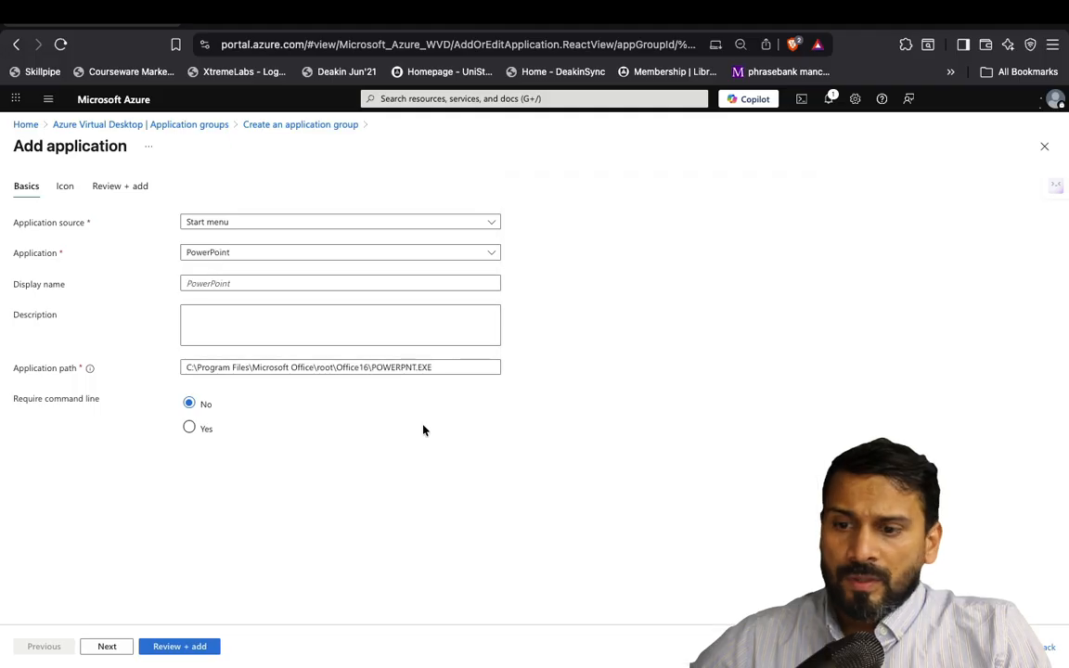
pyautogui.click(277, 279)
pyautogui.write('Po')
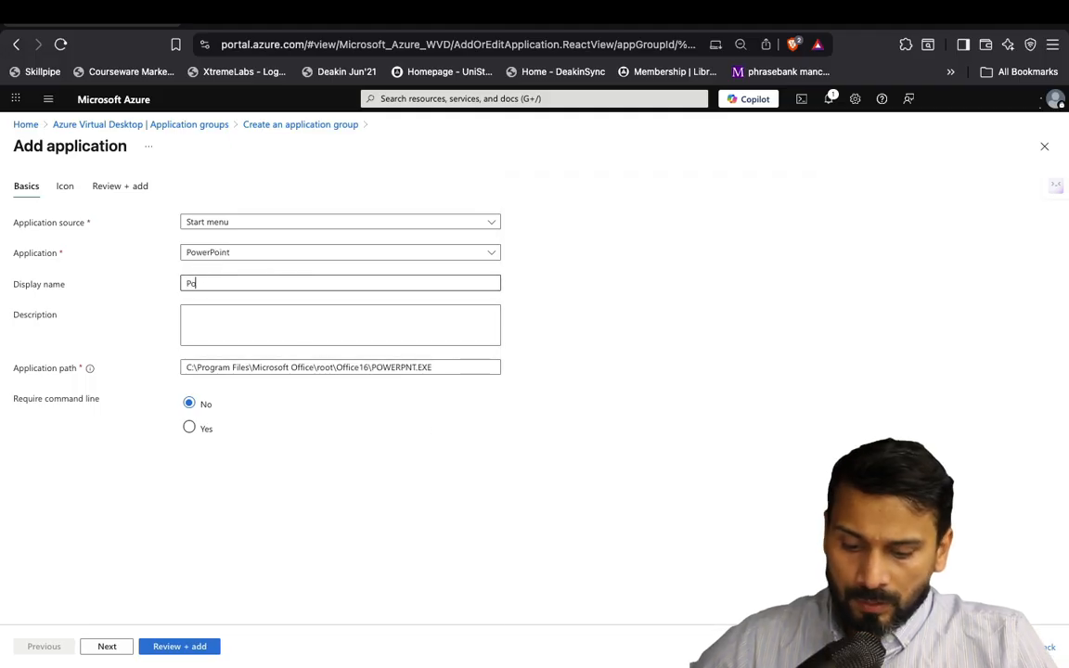
pyautogui.write('werpoint')
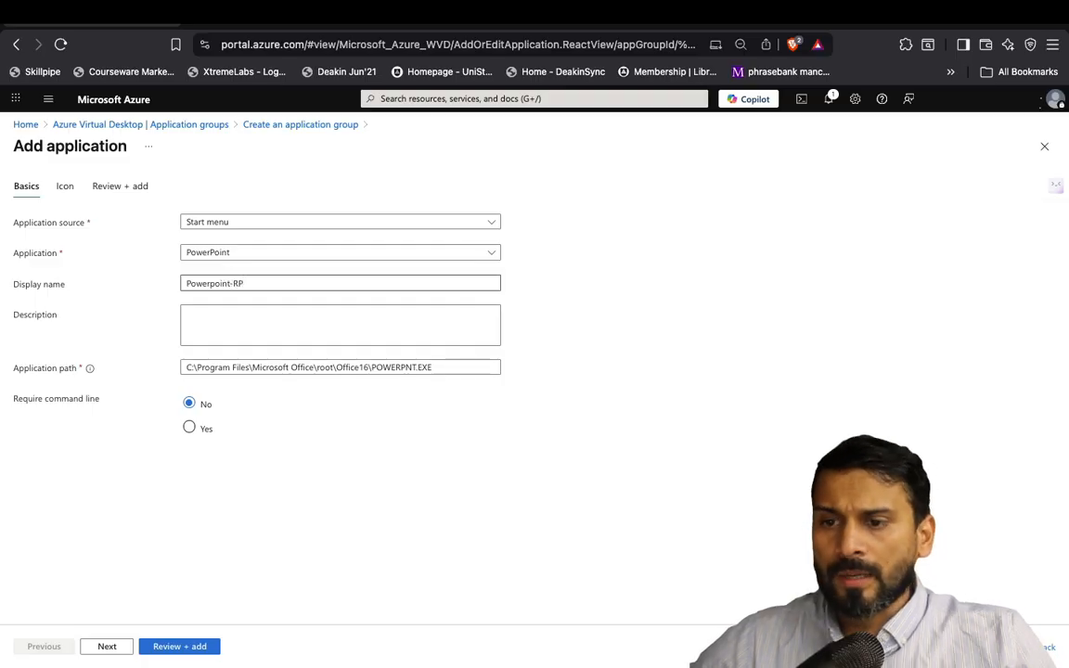
pyautogui.write('-RP')
pyautogui.press('BackSpace')
pyautogui.write('A')
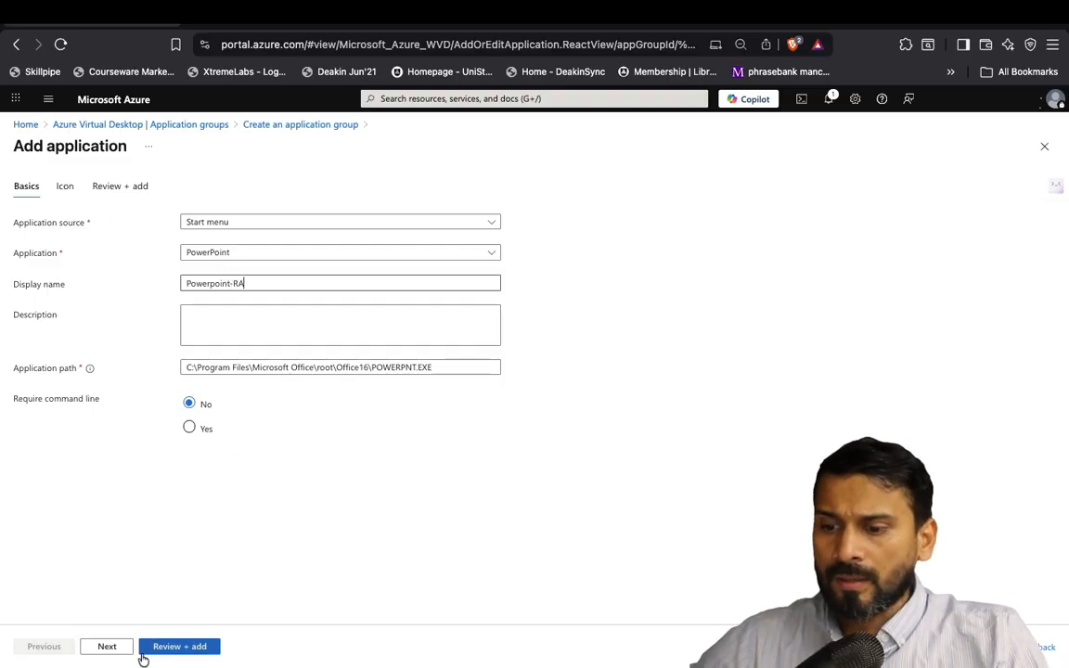
pyautogui.click(202, 647)
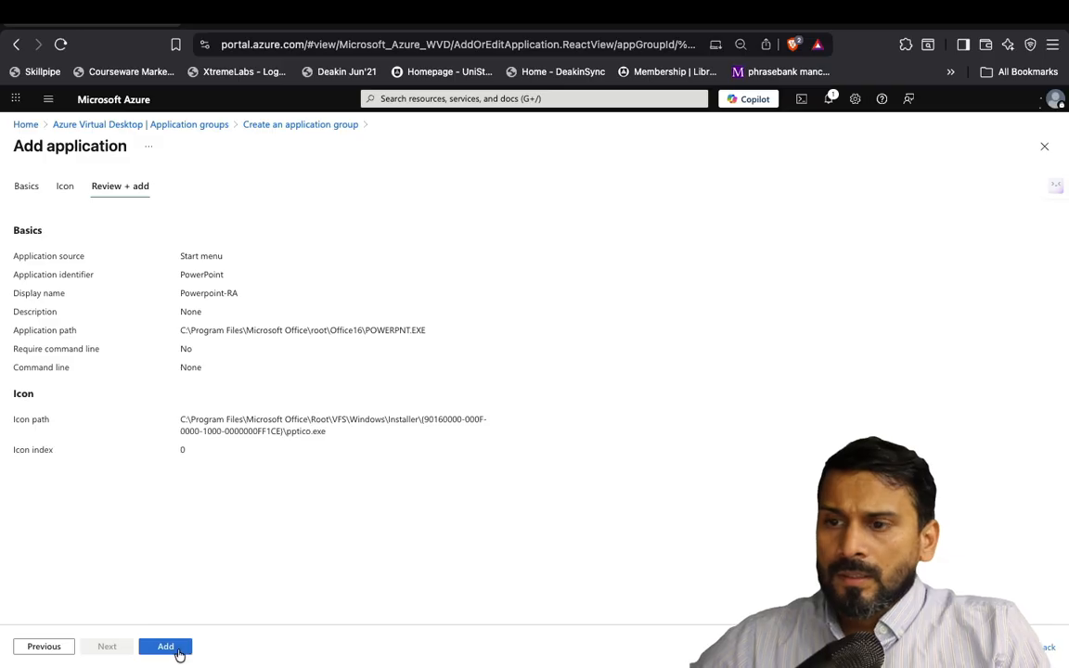
pyautogui.click(167, 647)
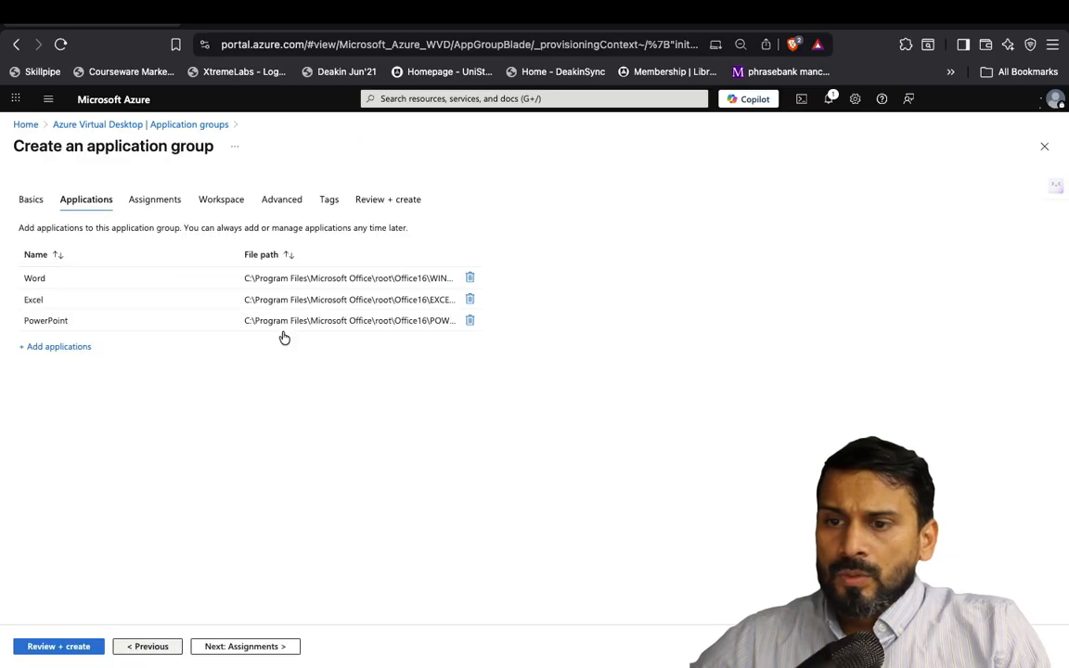
# Assign the AVD-Users Entra group to the RemoteAppGrp application group
pyautogui.click(256, 647)
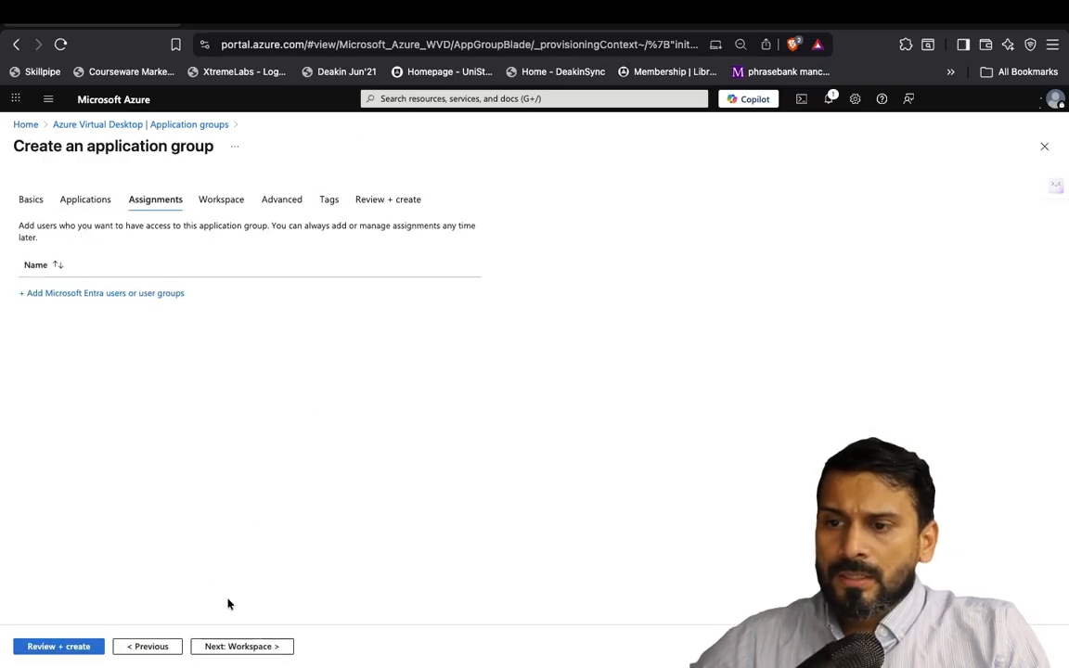
pyautogui.click(136, 294)
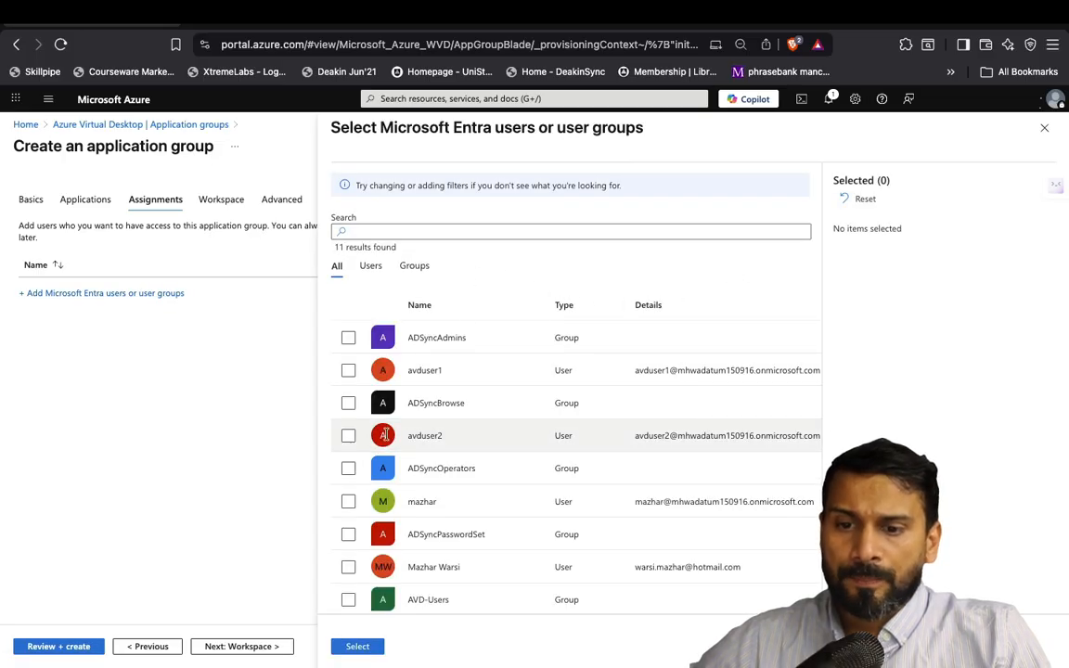
pyautogui.click(412, 268)
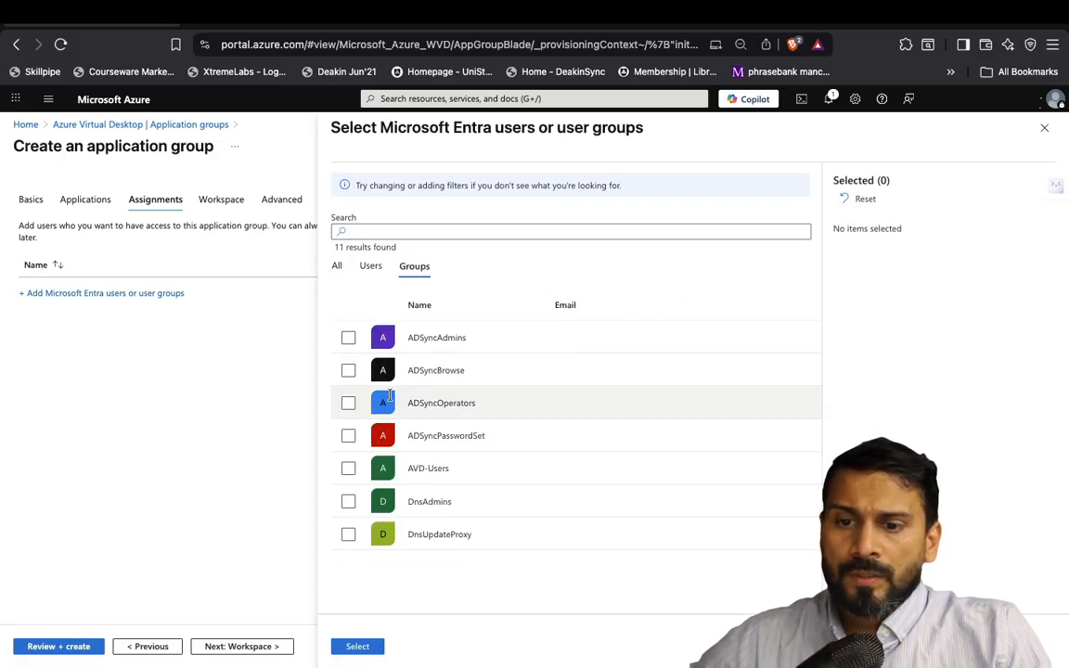
pyautogui.click(349, 469)
pyautogui.click(358, 647)
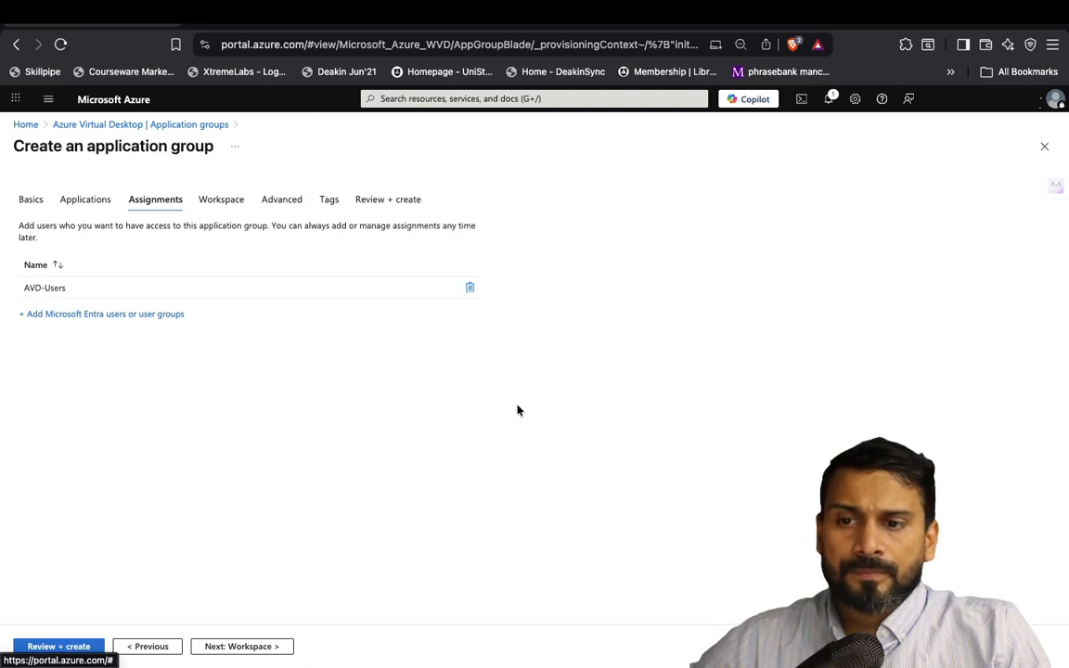
pyautogui.click(226, 648)
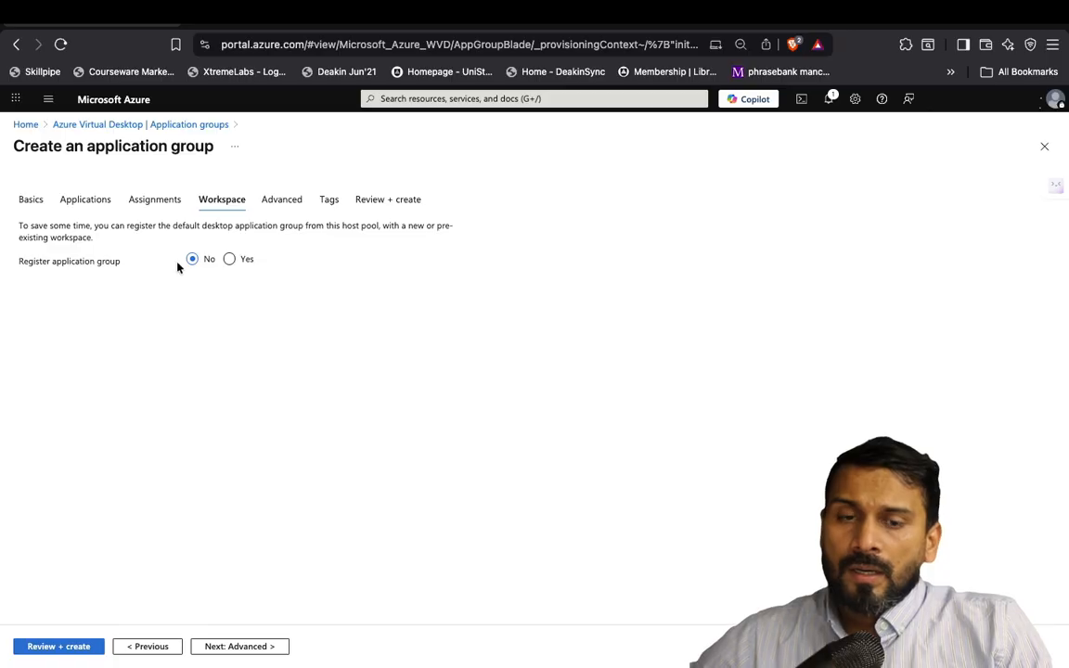
# Register RemoteAppGrp in the existing workspace and run validation on the review page
pyautogui.click(229, 260)
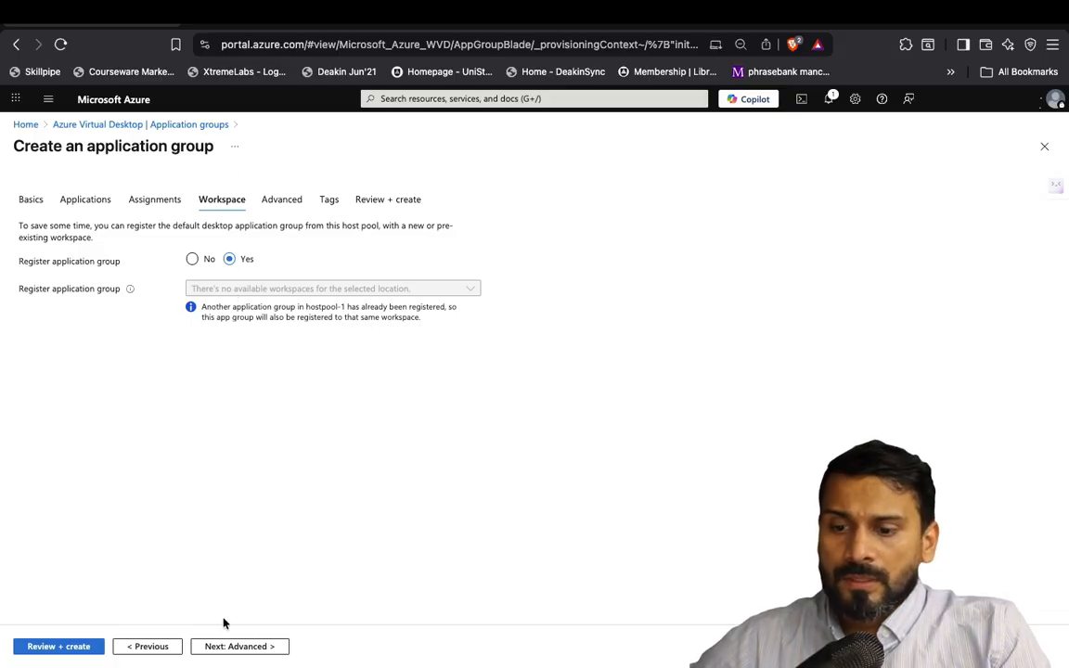
pyautogui.click(246, 650)
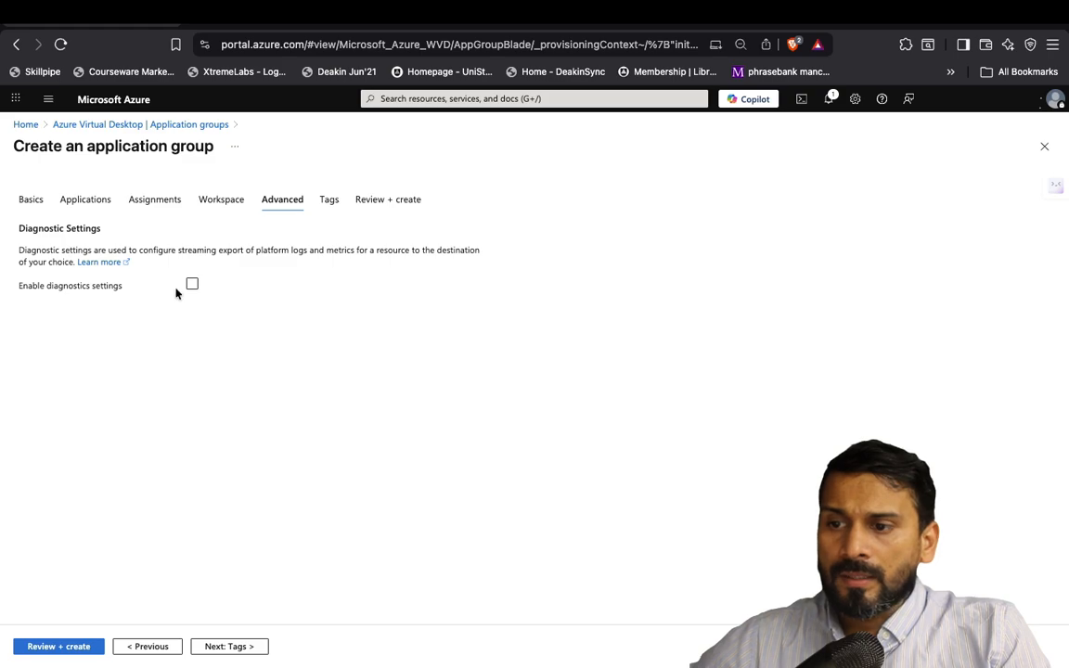
pyautogui.click(236, 650)
pyautogui.click(237, 650)
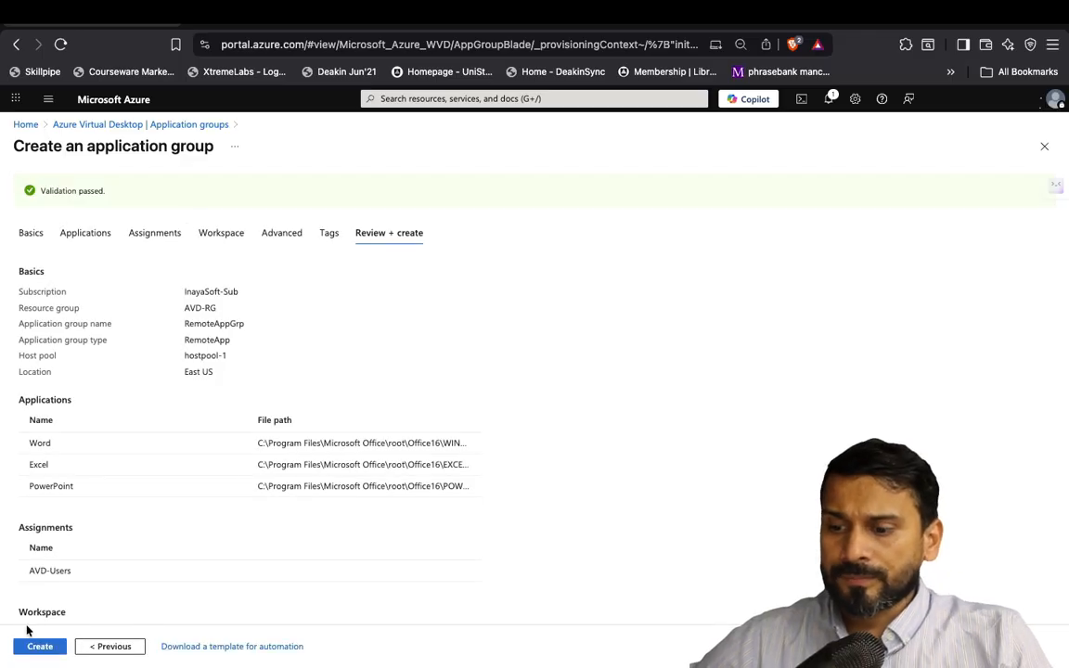
# Create RemoteAppGrp and check its Applications list shows Excel, PowerPoint and Word
pyautogui.click(33, 650)
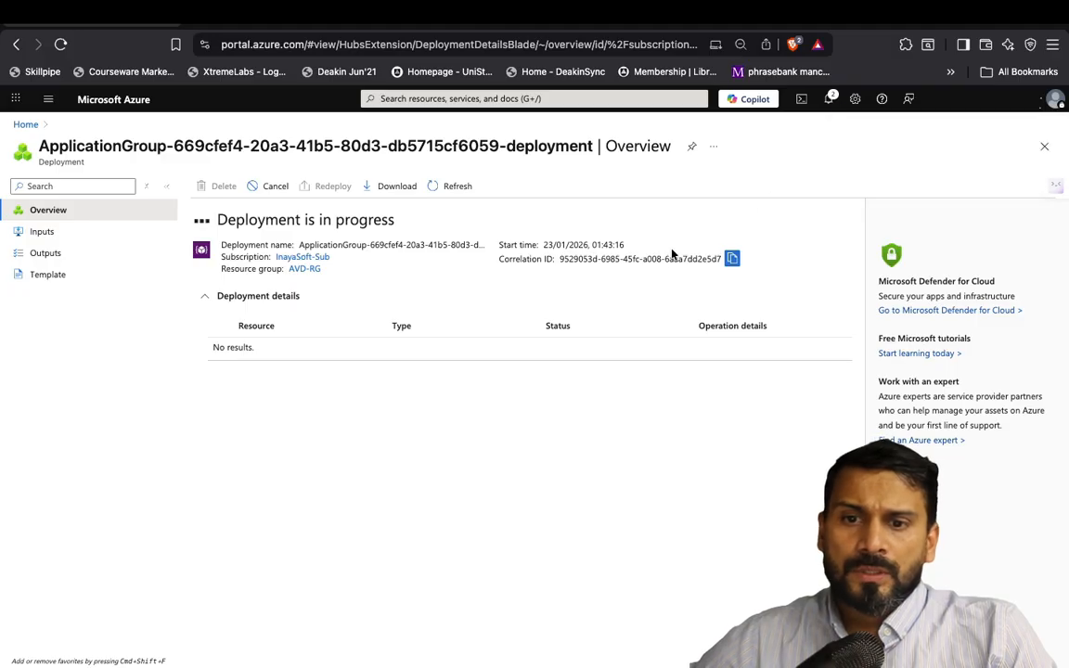
pyautogui.click(265, 391)
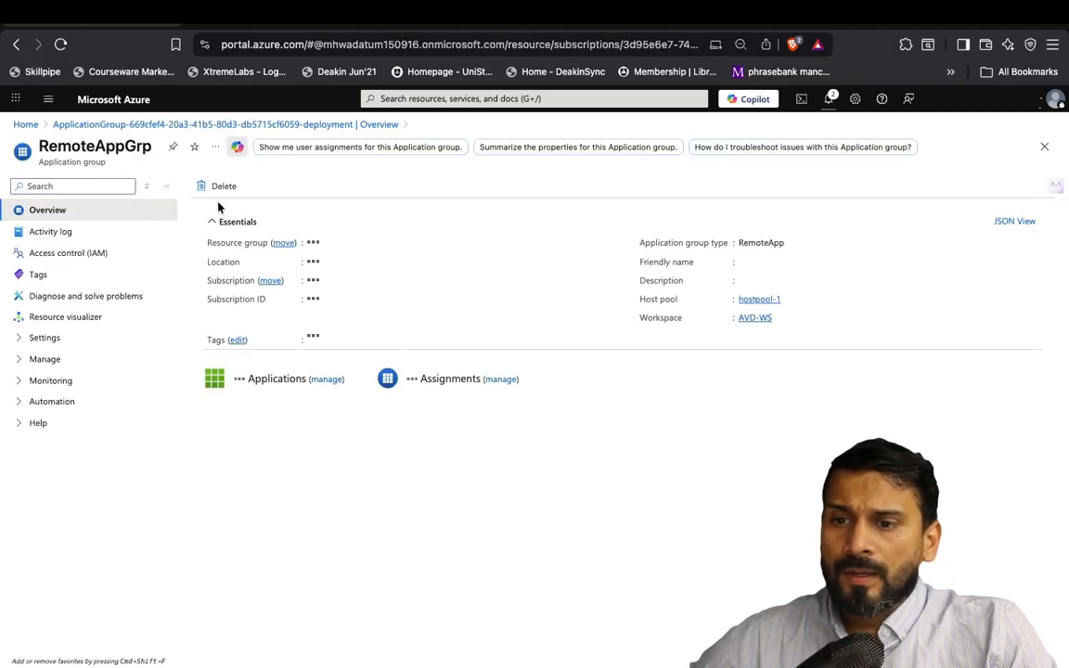
pyautogui.click(209, 223)
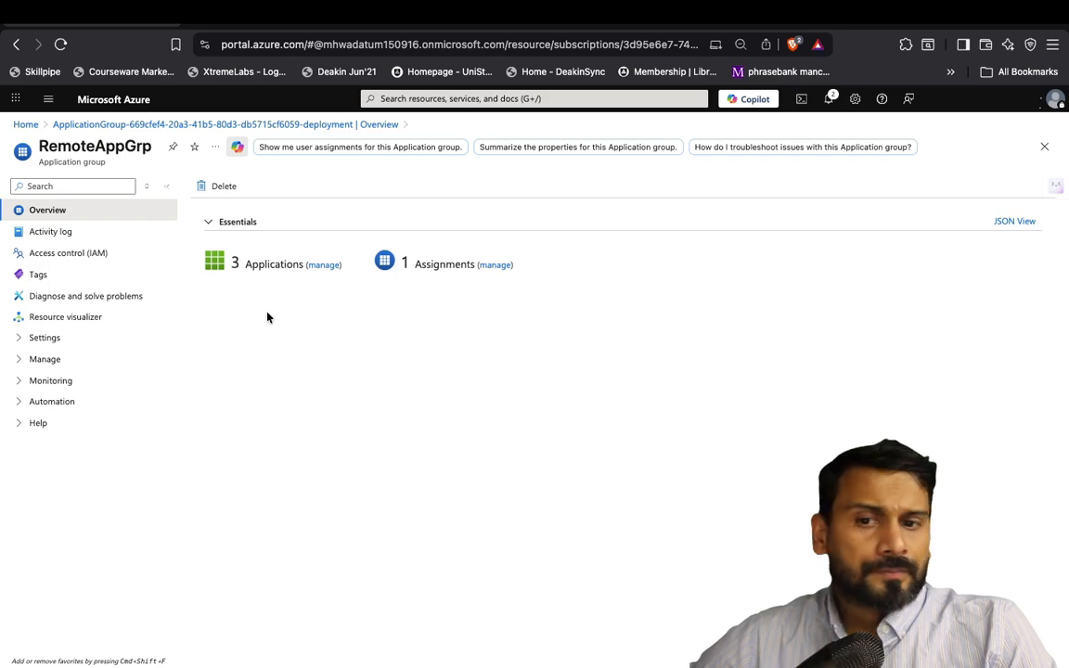
pyautogui.click(324, 266)
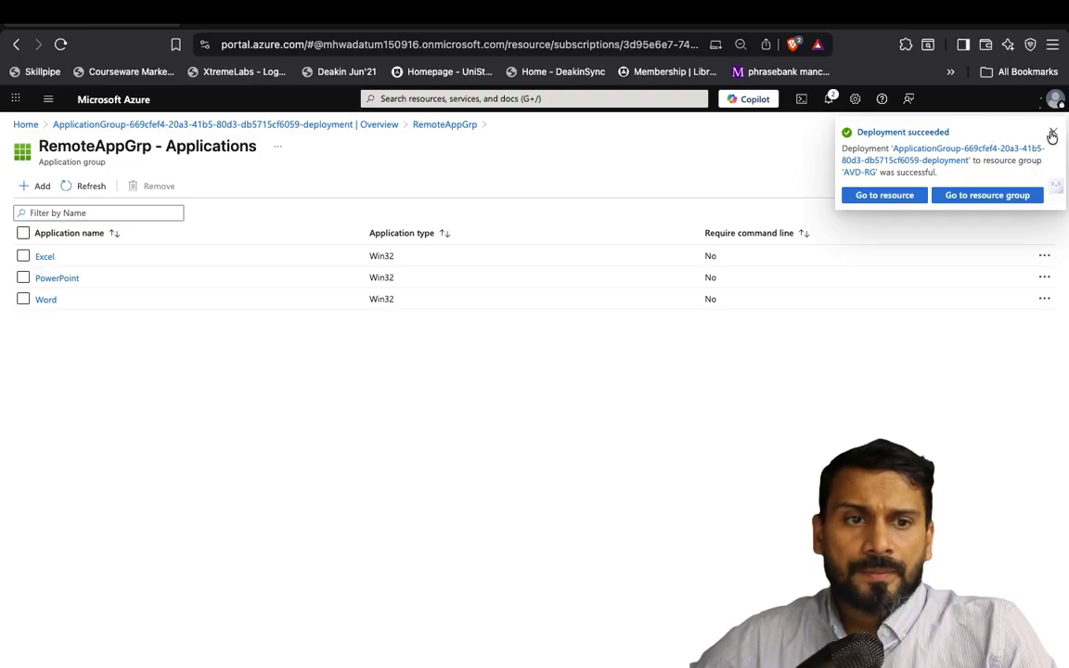
pyautogui.click(1053, 133)
pyautogui.click(16, 44)
pyautogui.click(16, 45)
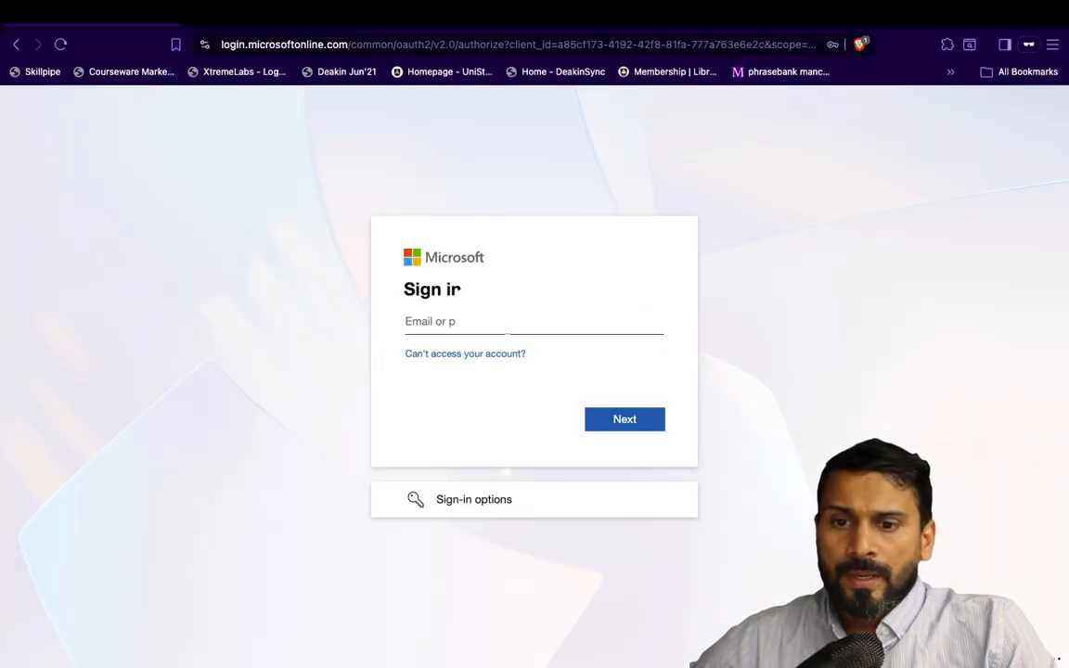
# Sign in to the web client with the AVD user's e-mail and password, staying signed in
pyautogui.write('avduser1@')
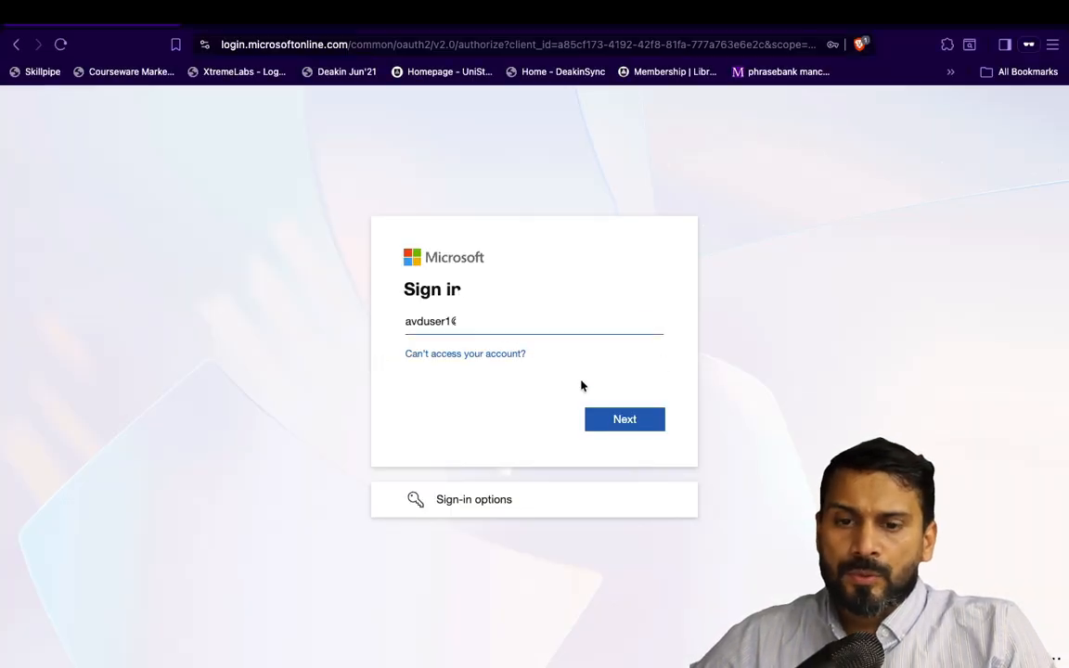
pyautogui.click(616, 426)
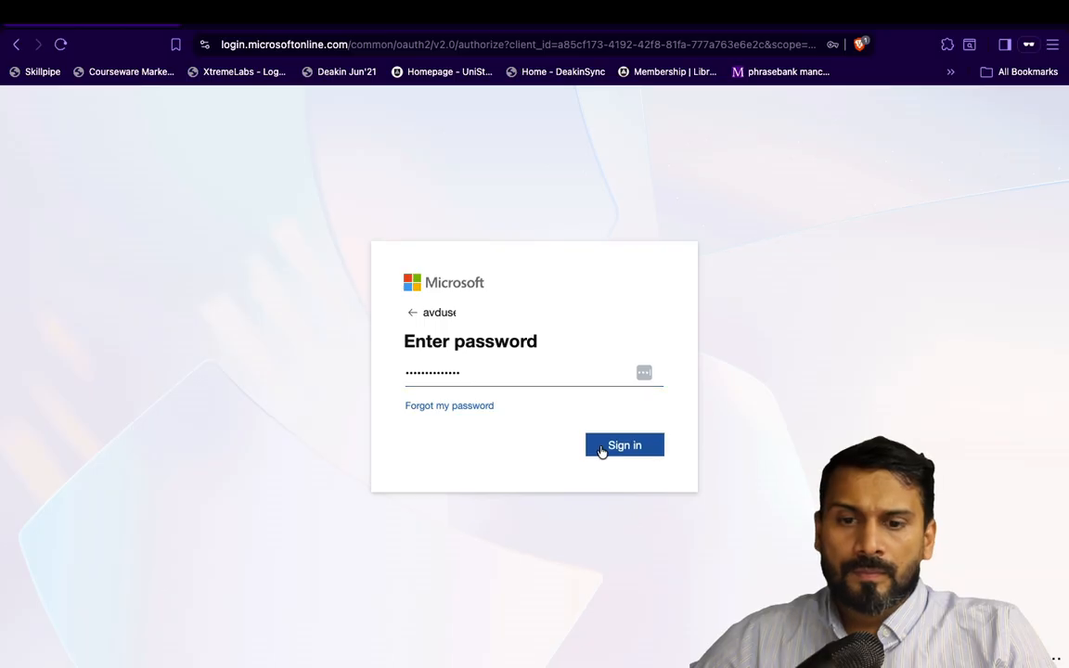
pyautogui.click(601, 448)
pyautogui.click(591, 449)
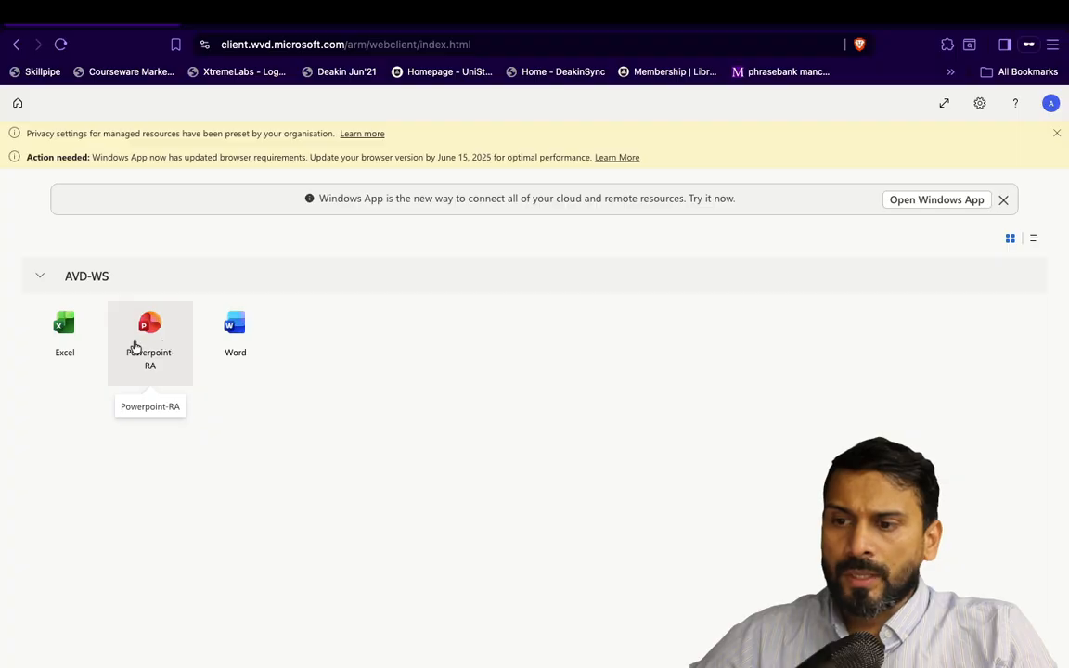
# Launch remote Excel, allowing clipboard access and entering the password, then open a blank workbook
pyautogui.click(74, 320)
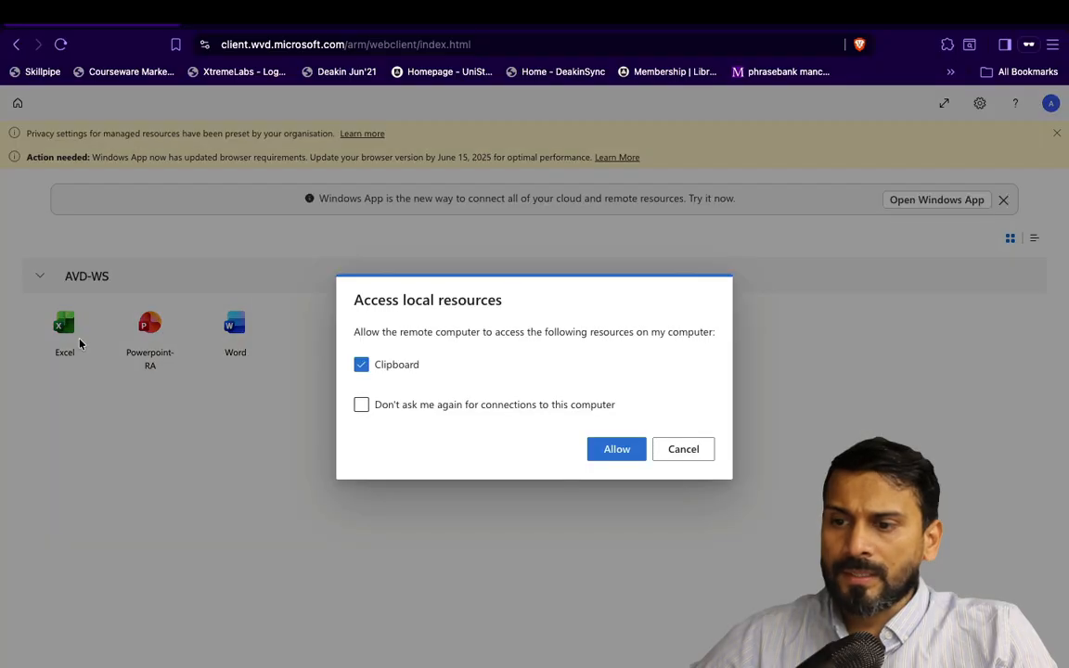
pyautogui.click(612, 452)
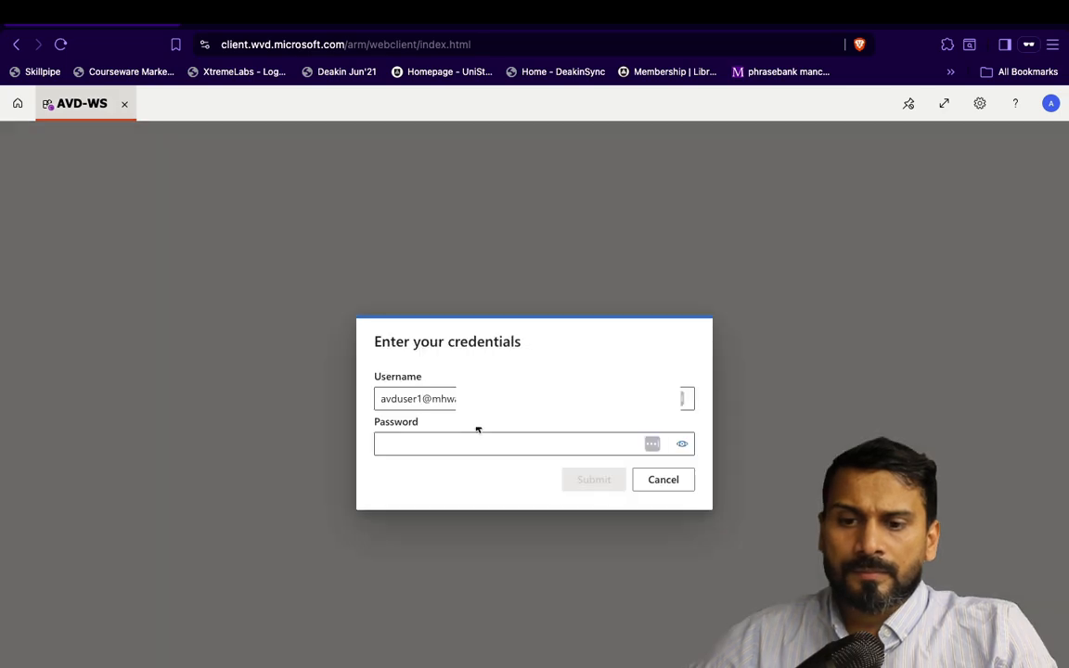
pyautogui.click(455, 445)
pyautogui.write('•••')
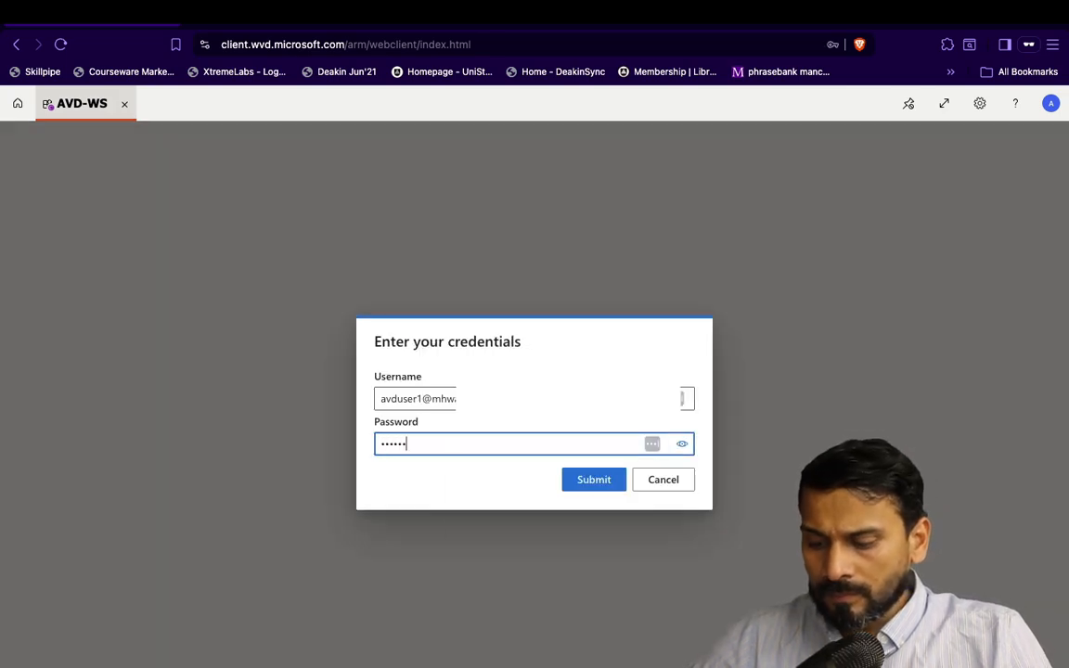
pyautogui.click(619, 480)
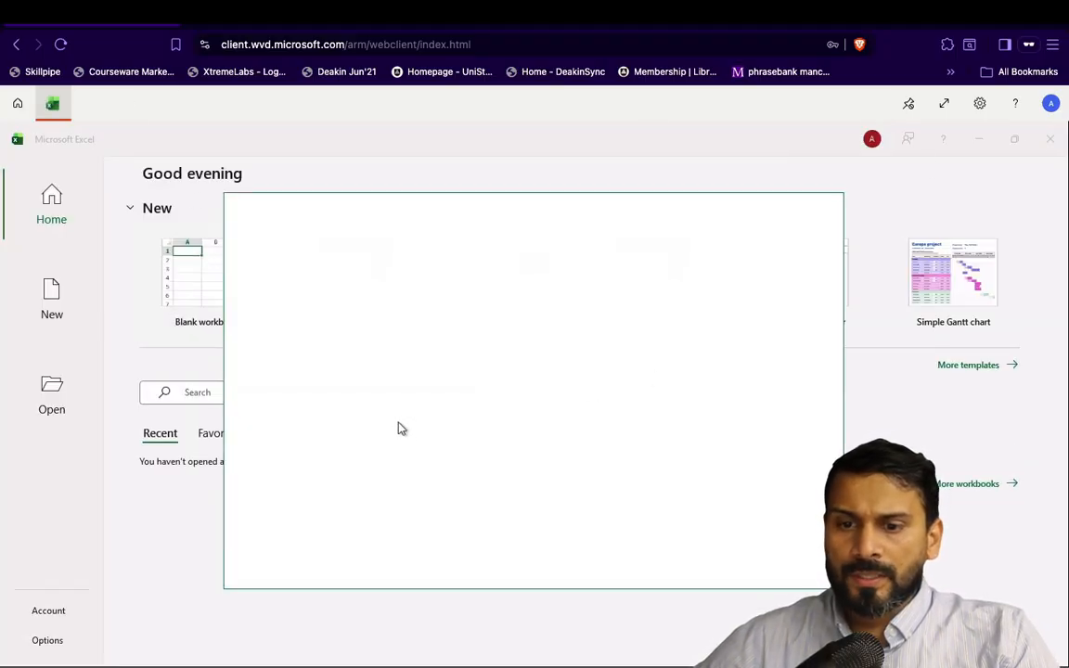
pyautogui.click(365, 462)
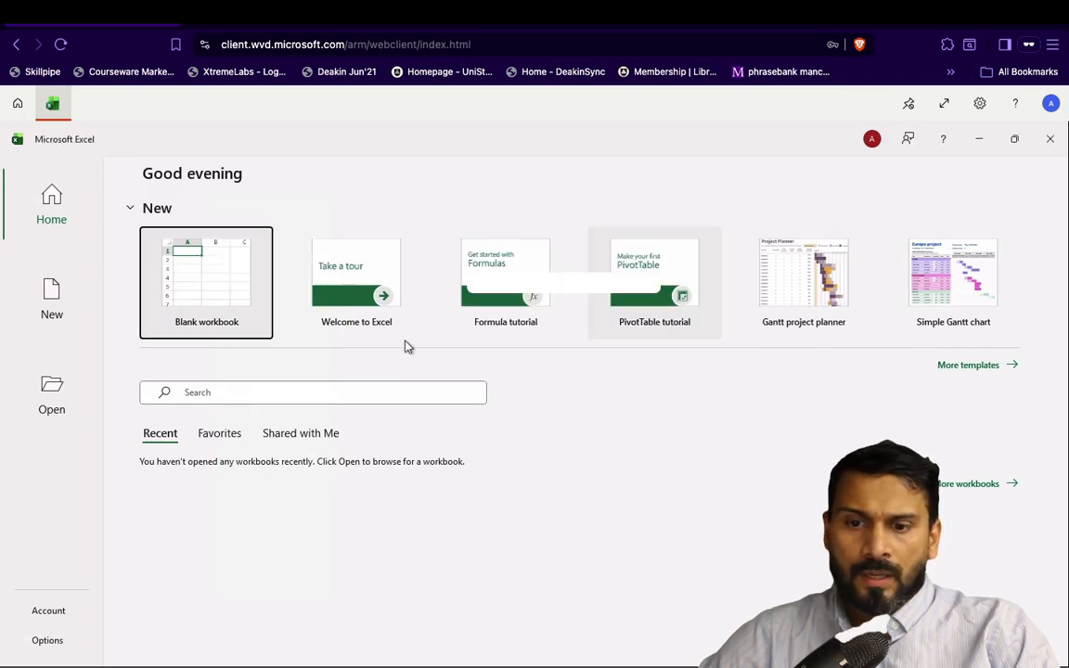
pyautogui.click(220, 288)
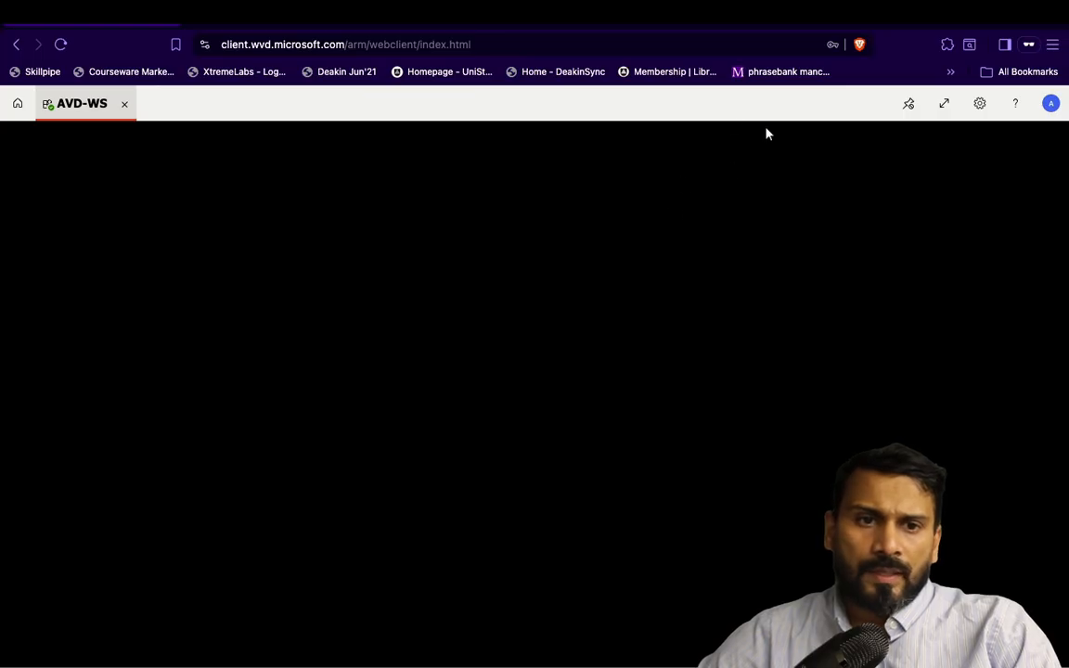
# On the Windows App desktop, check the signed-in account, then refresh to show Excel, Powerpoint-RA and Word under AVD-WS
pyautogui.hotkey('ctrl', 'Left')
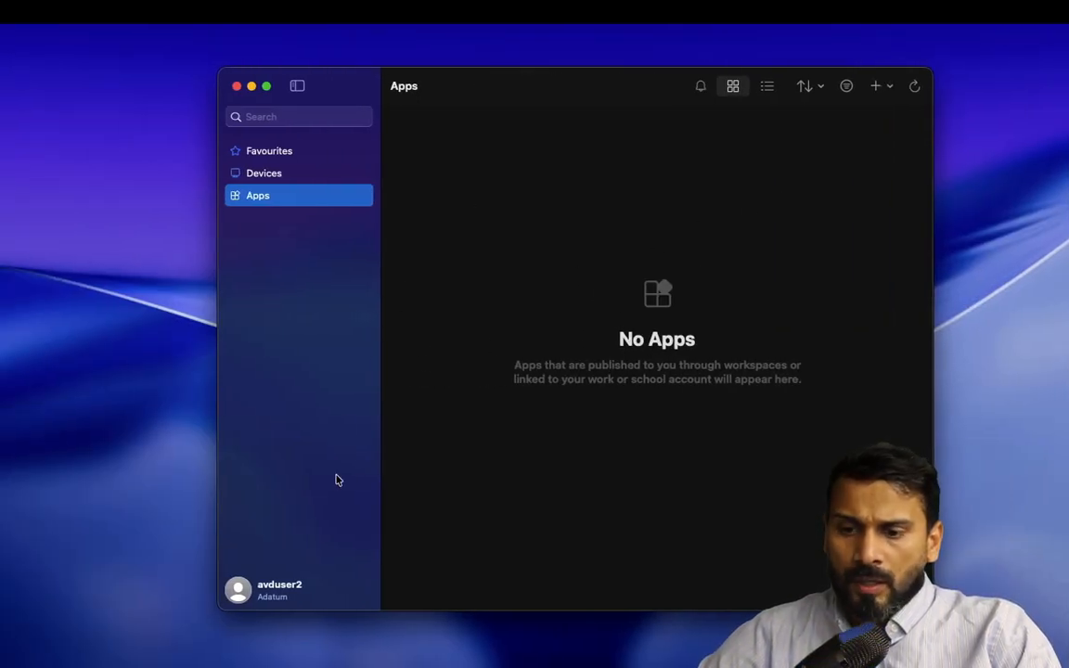
pyautogui.moveTo(601, 91); pyautogui.dragTo(585, 94)
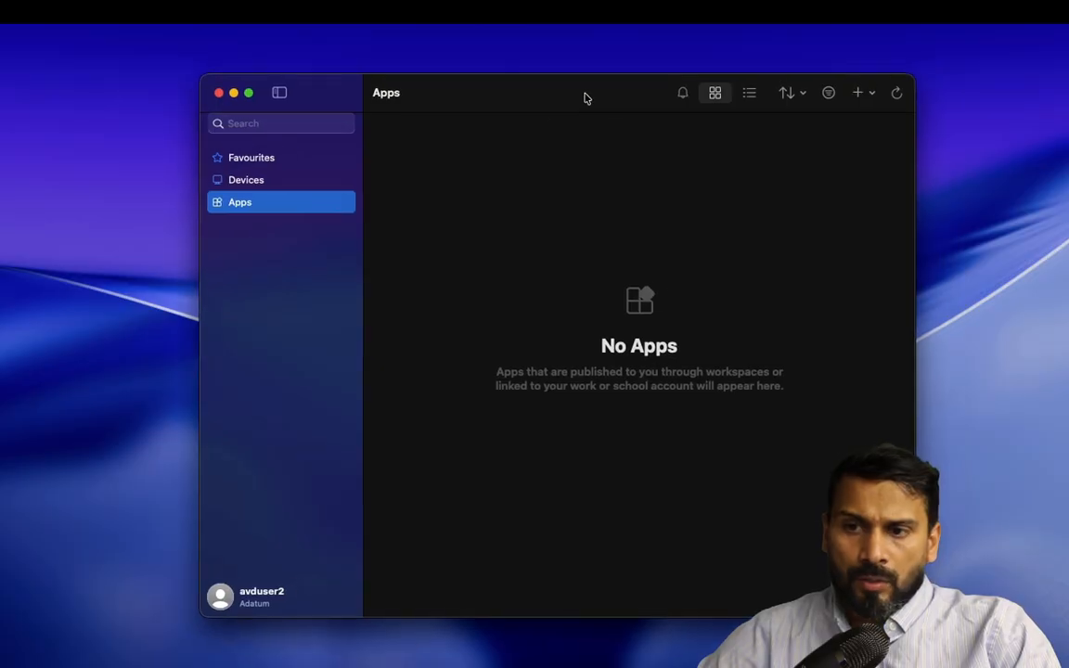
pyautogui.click(262, 596)
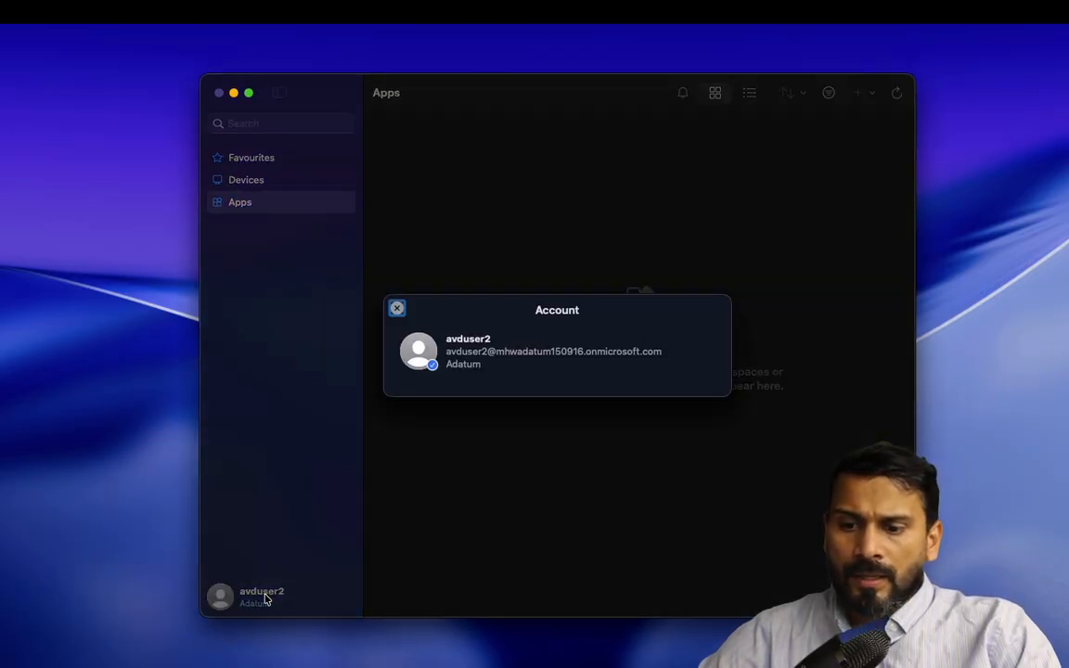
pyautogui.click(395, 309)
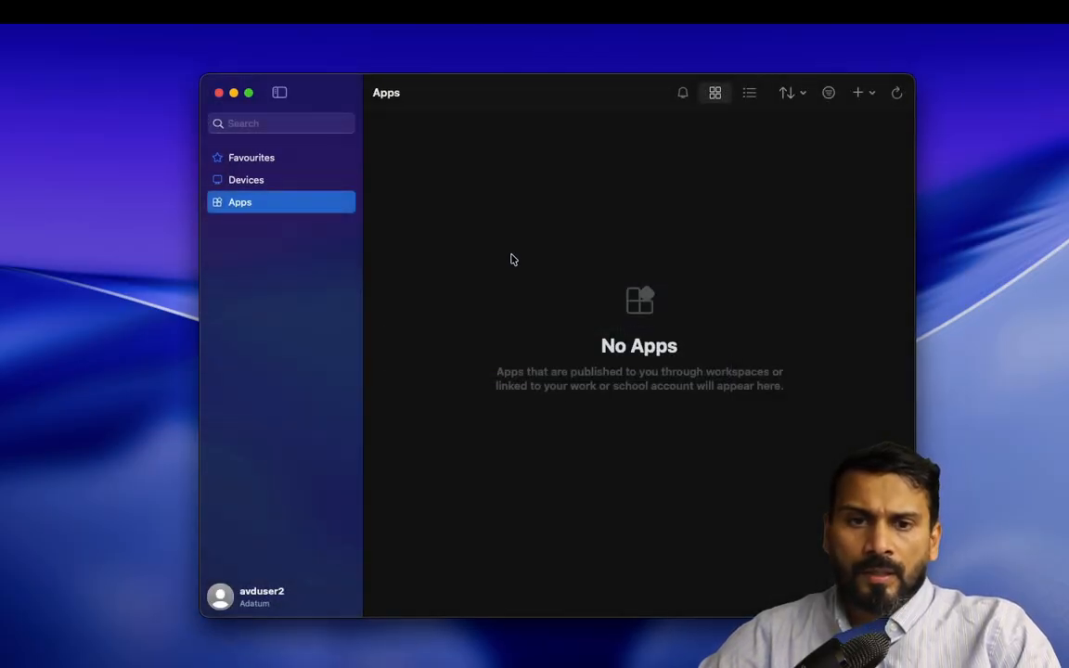
pyautogui.click(898, 99)
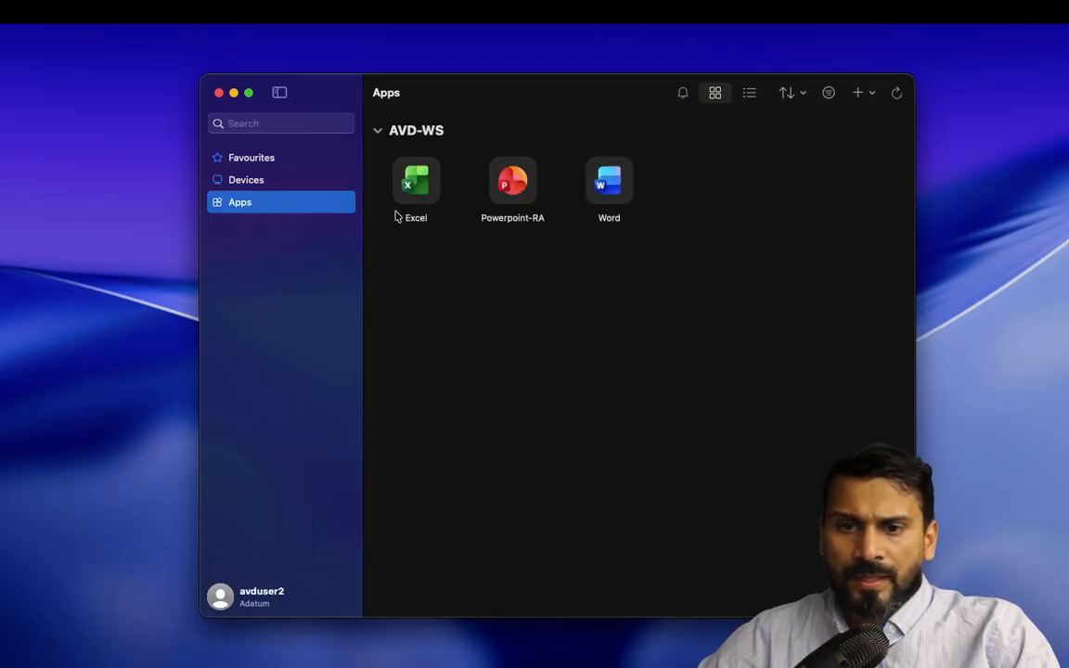
# Launch remote Excel with the account password, then maximise Windows App and start Powerpoint-RA
pyautogui.doubleClick(417, 182)
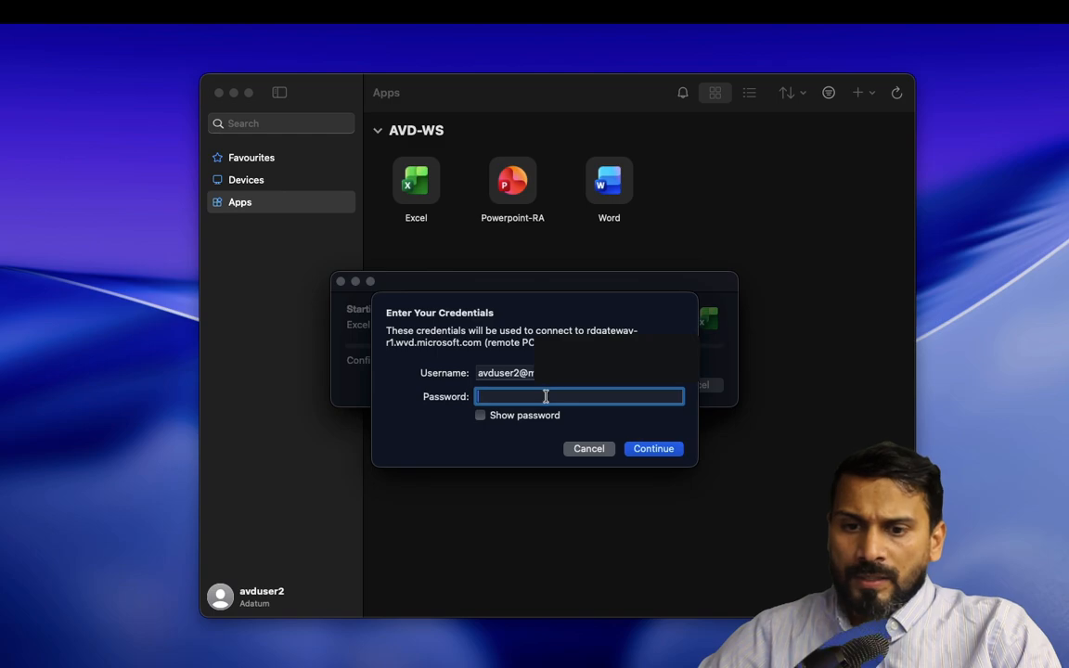
pyautogui.write('••••••••')
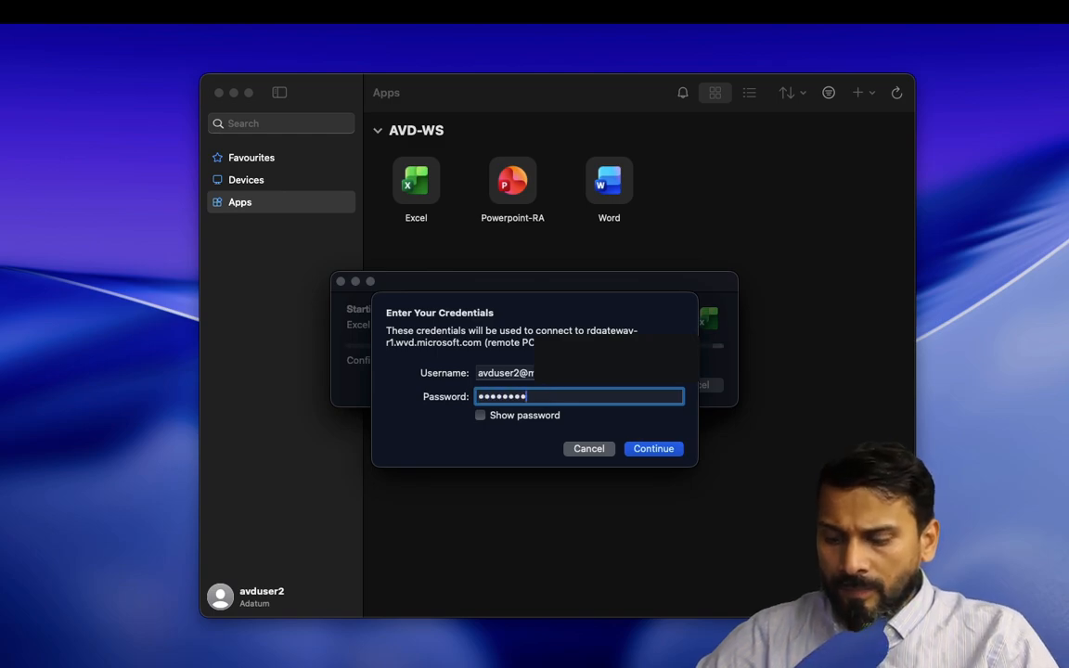
pyautogui.write('•••••')
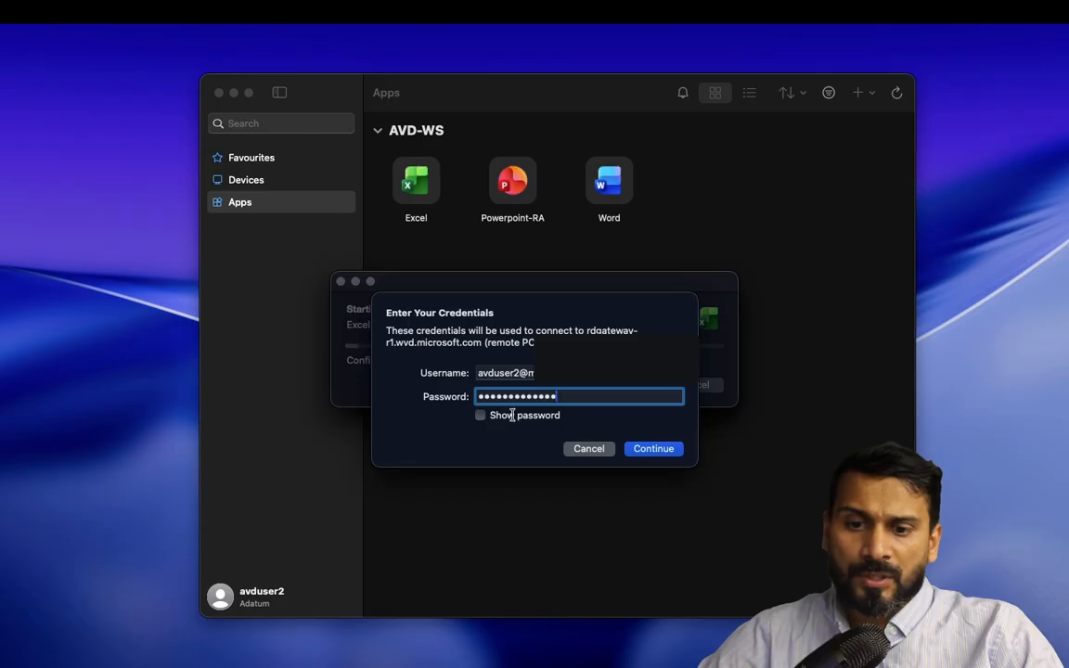
pyautogui.click(664, 454)
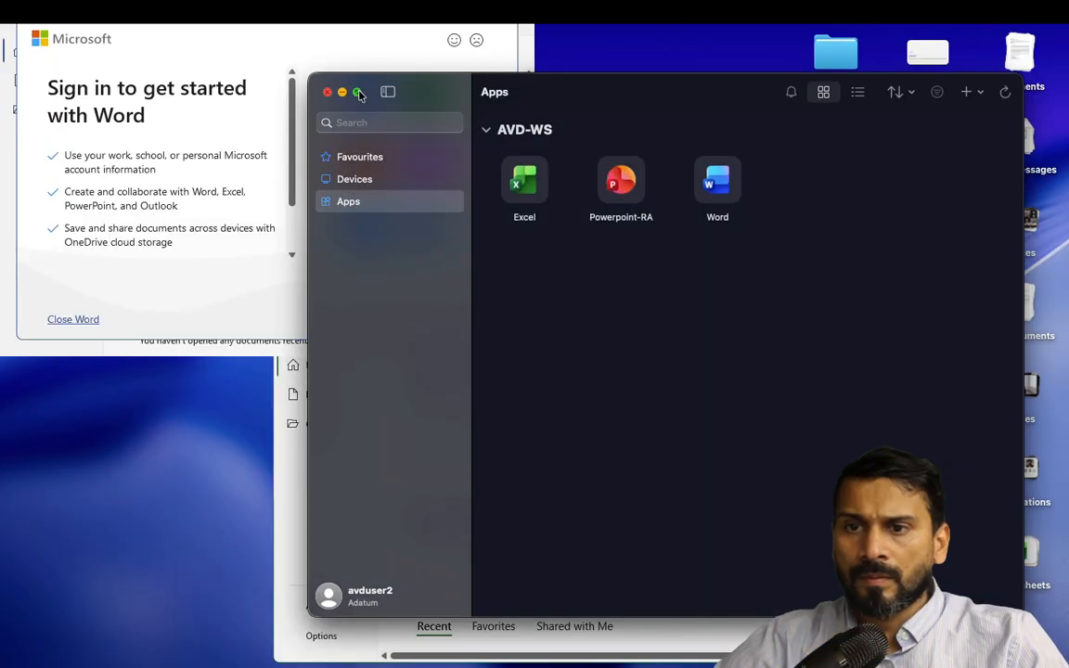
pyautogui.click(355, 91)
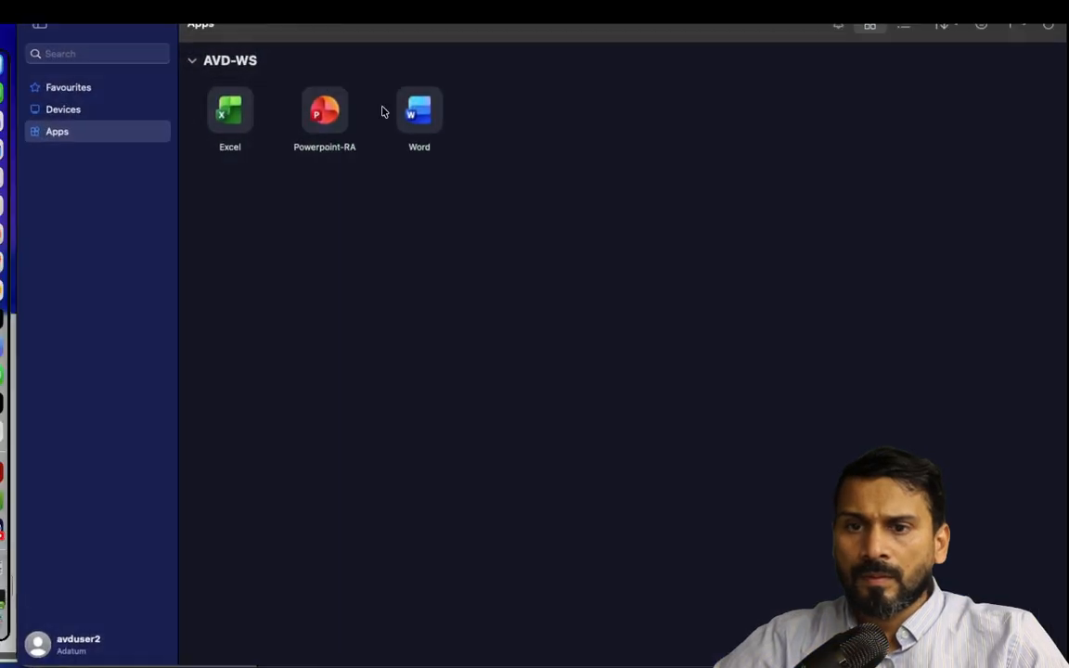
pyautogui.doubleClick(316, 119)
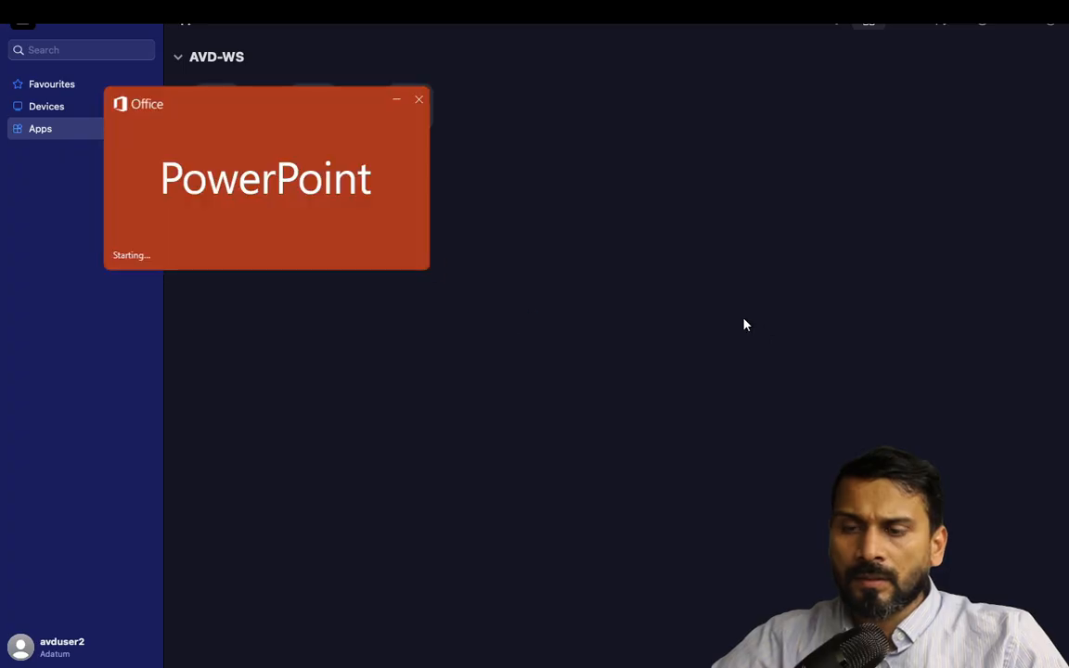